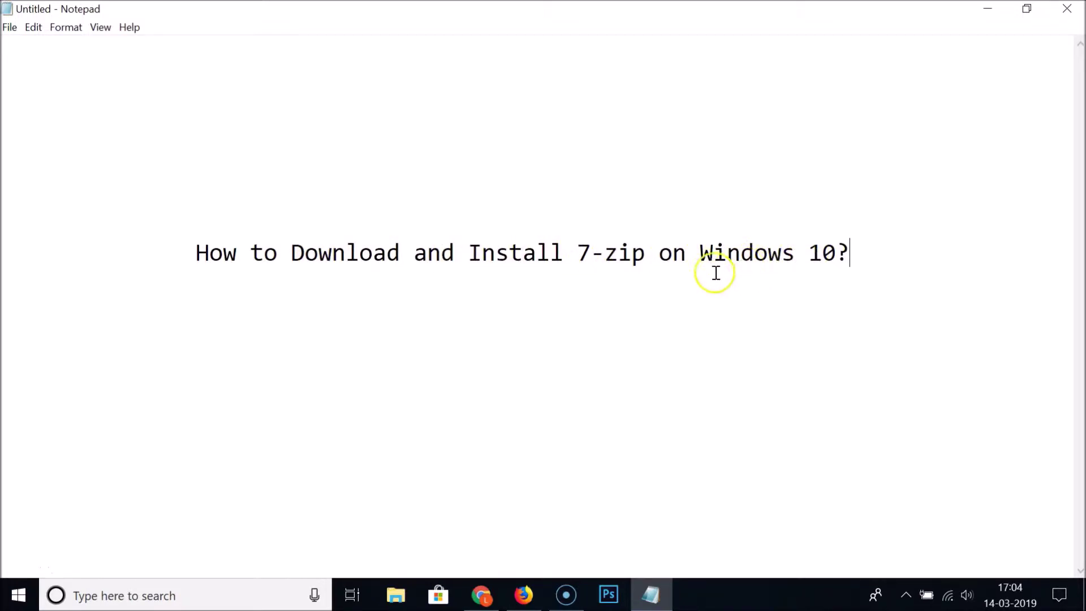
Switch to Chrome and load the google.com homepage
left_click(494, 581)
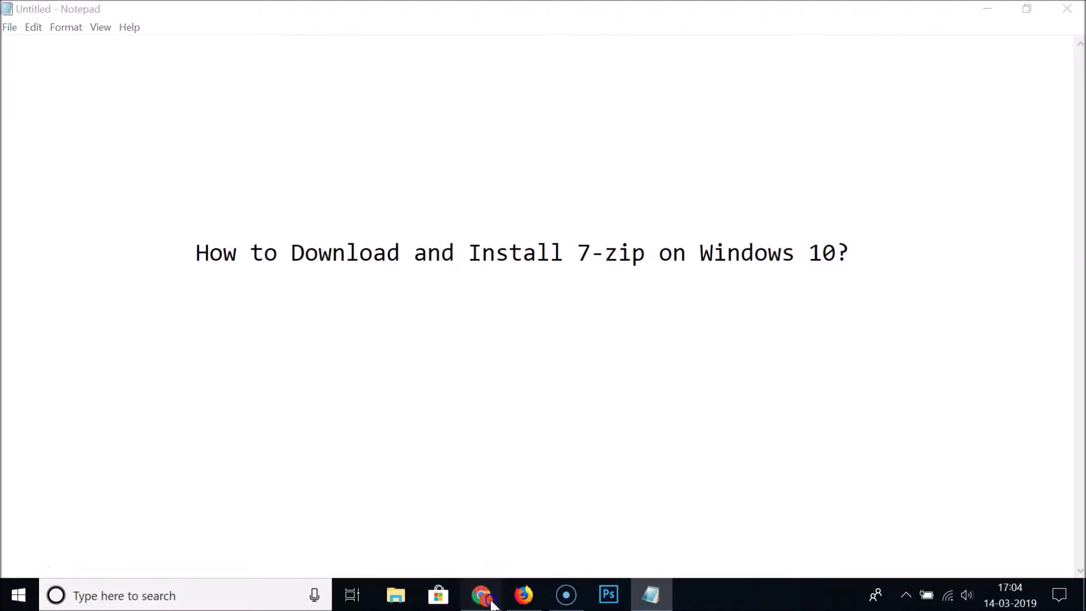
left_click(503, 46)
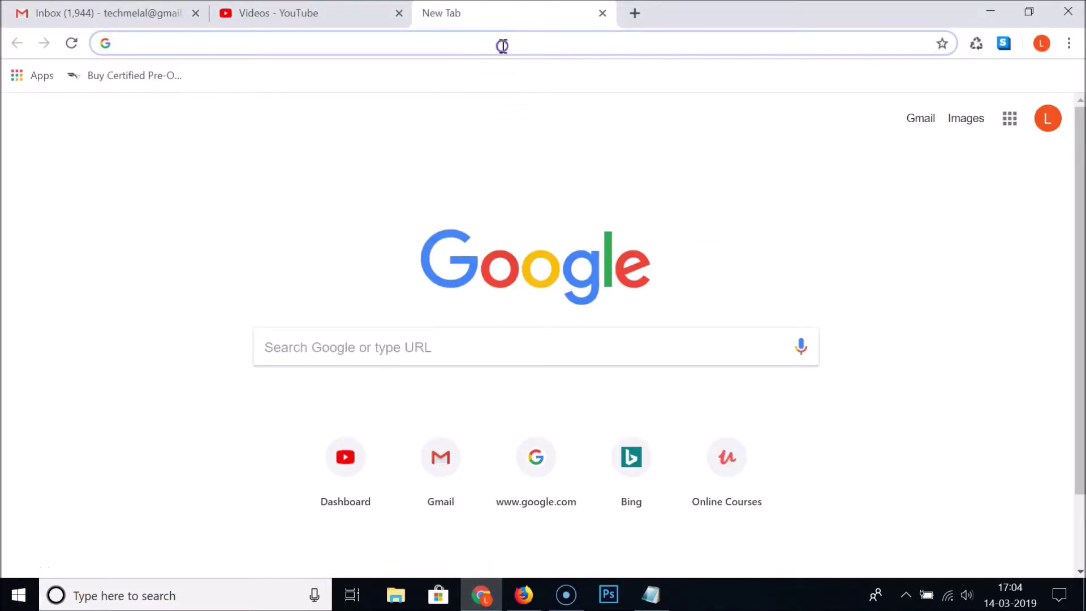
type("google.com")
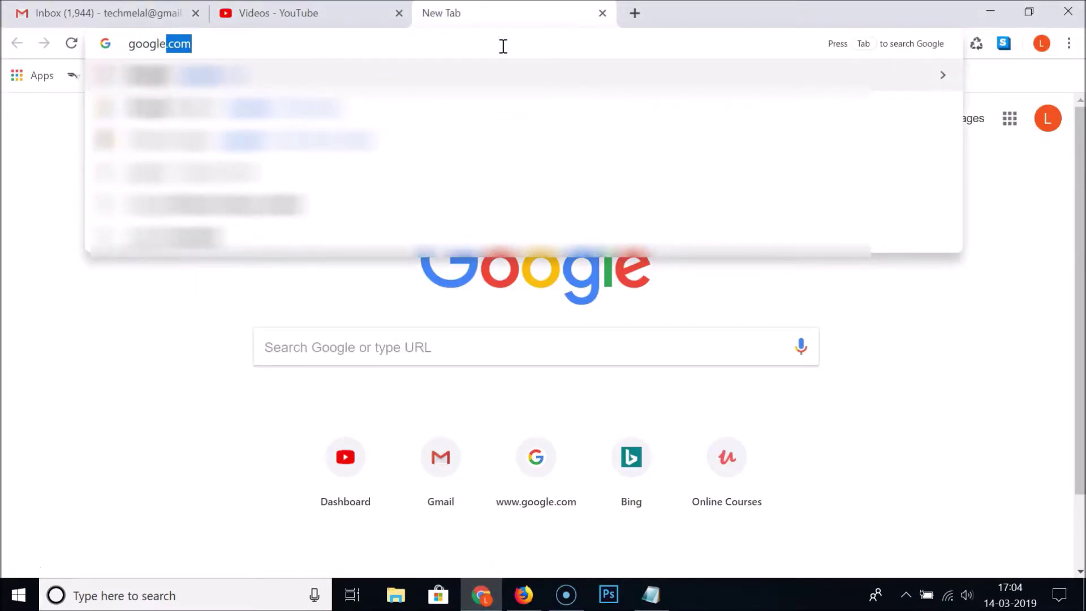
key("Return")
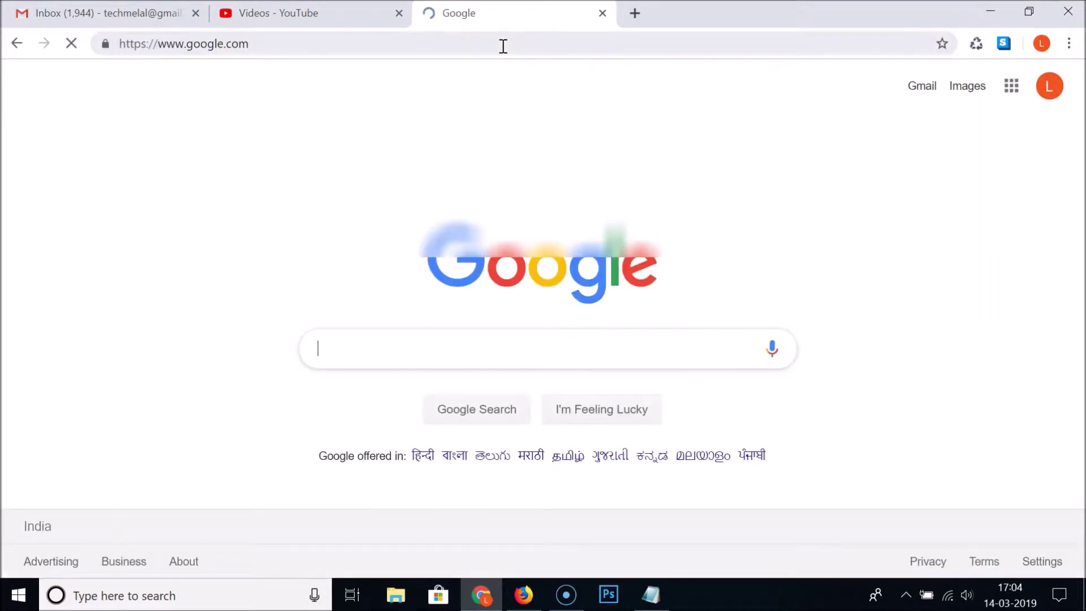
Search Google for '7-zip' and open the official 7-Zip website result
type("7-zip")
key("Return")
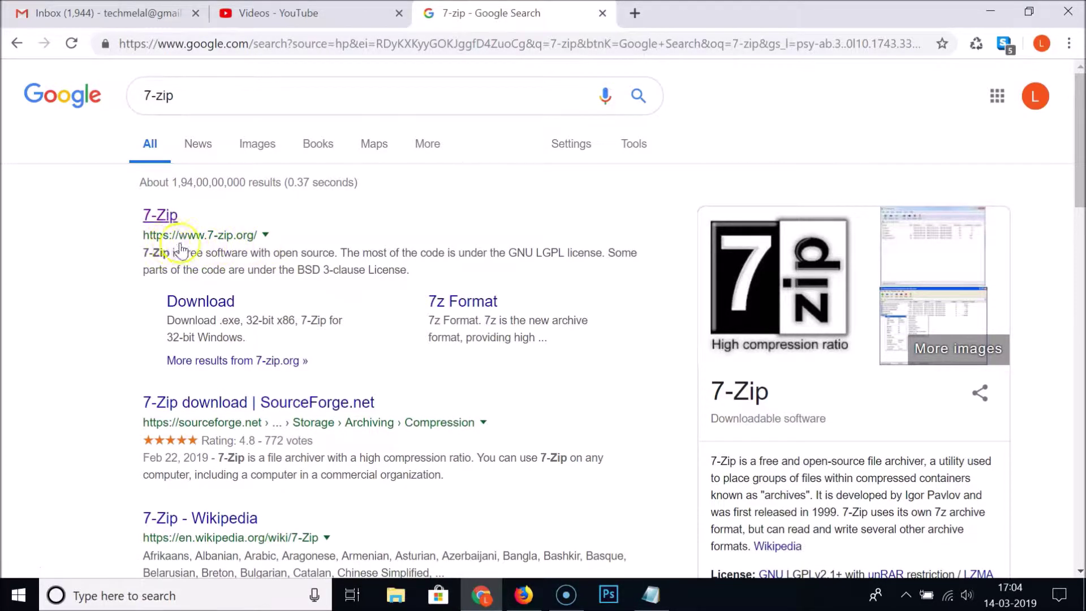
left_click(165, 229)
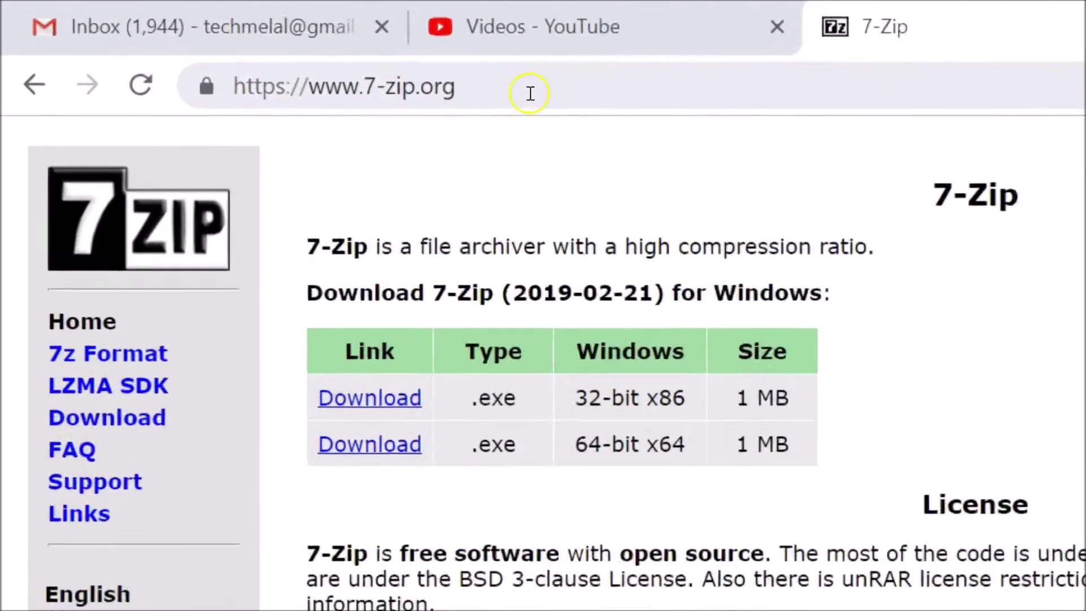
left_click(271, 48)
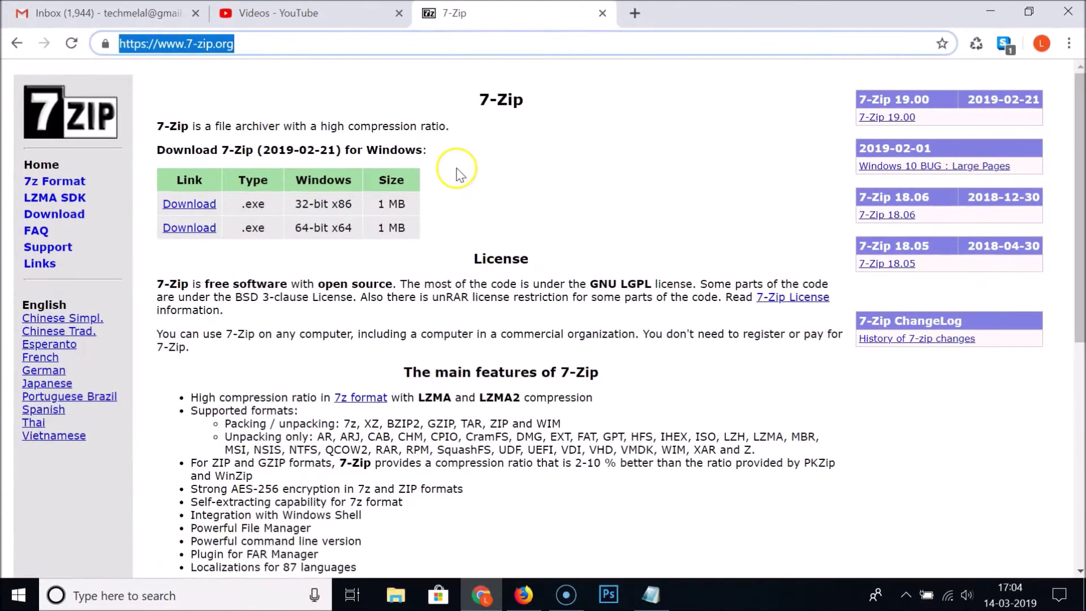
left_click(456, 168)
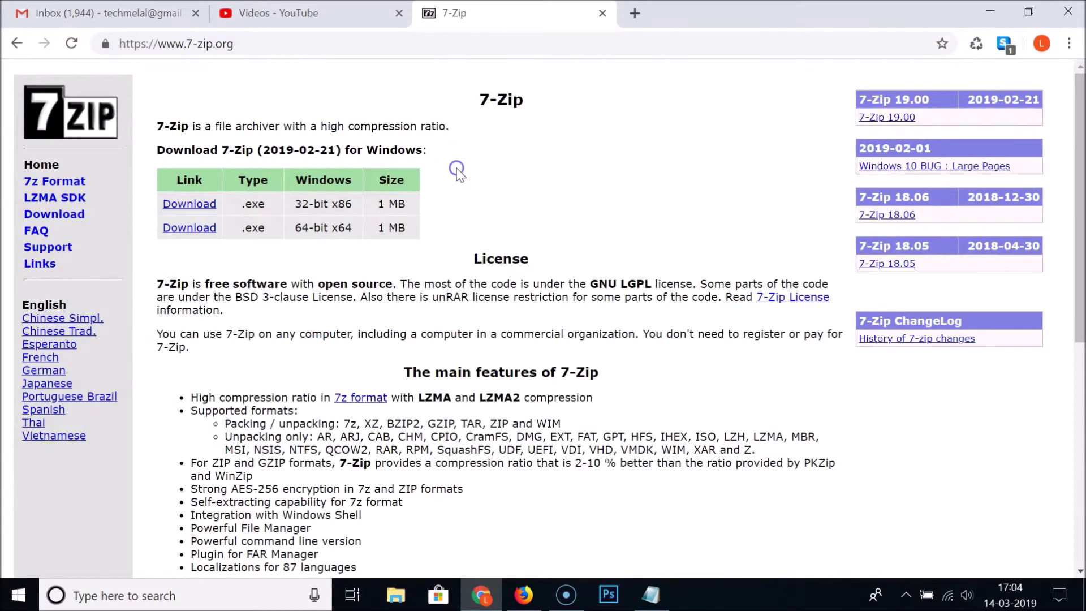
left_click(256, 148)
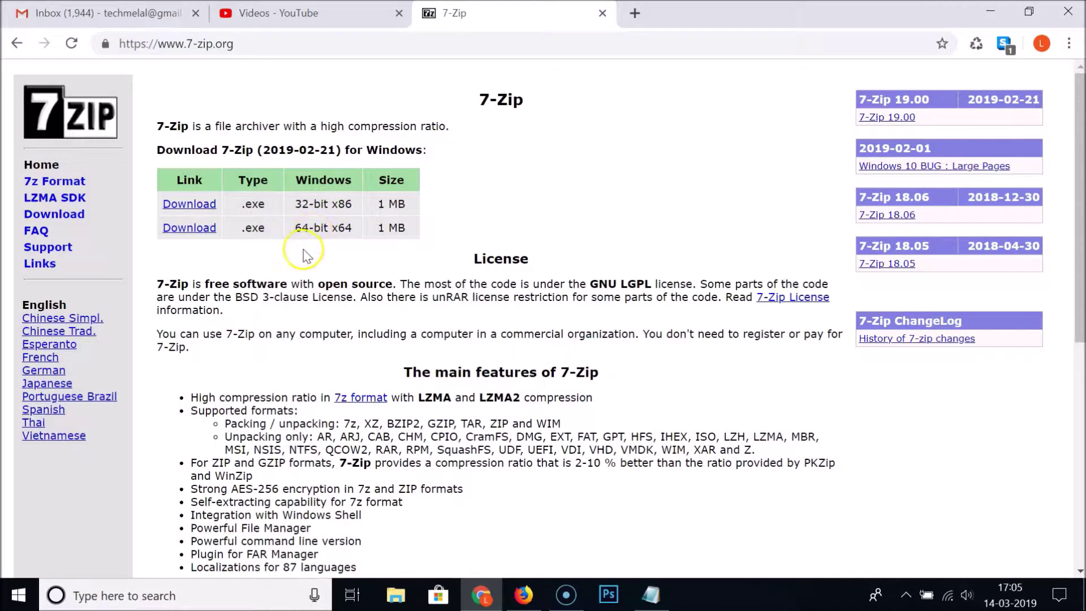
Search for cmd, run Command Prompt as administrator, and begin typing 'wmic'
left_click(173, 596)
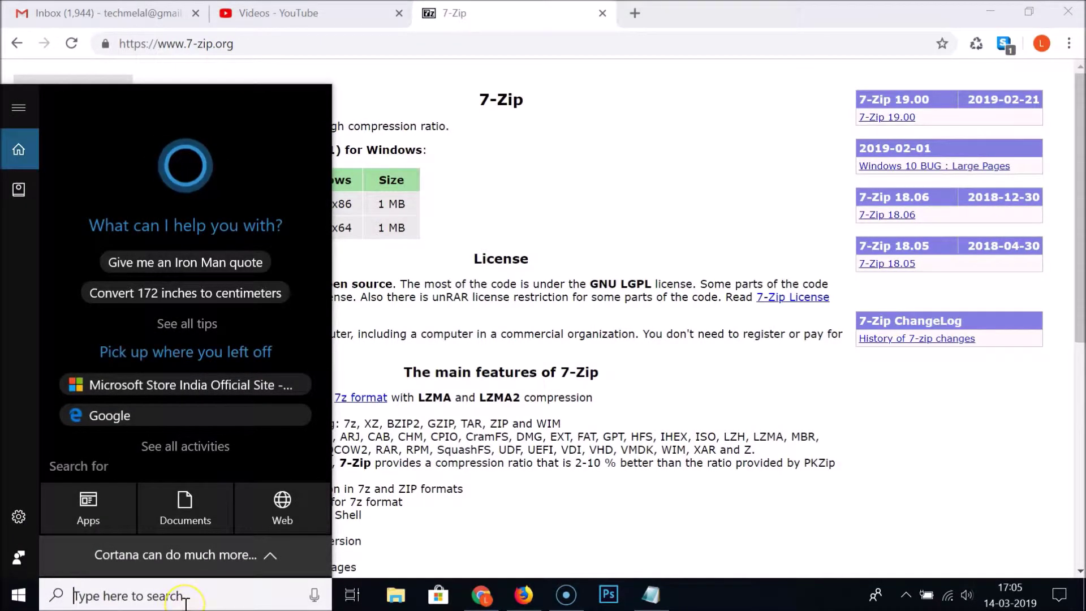
type("cmd")
left_click(101, 193)
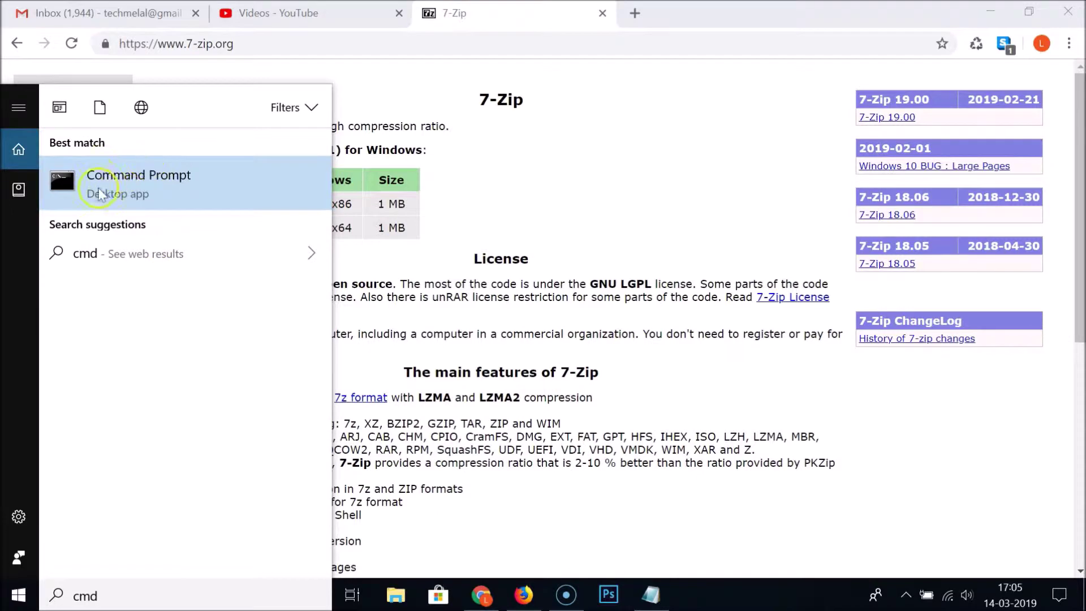
right_click(149, 192)
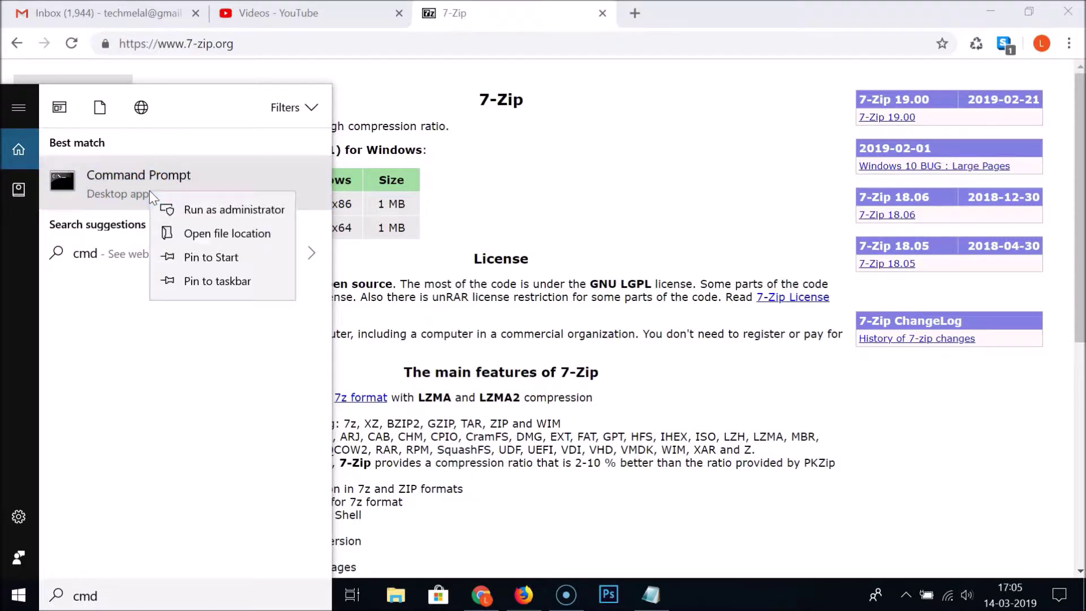
left_click(207, 212)
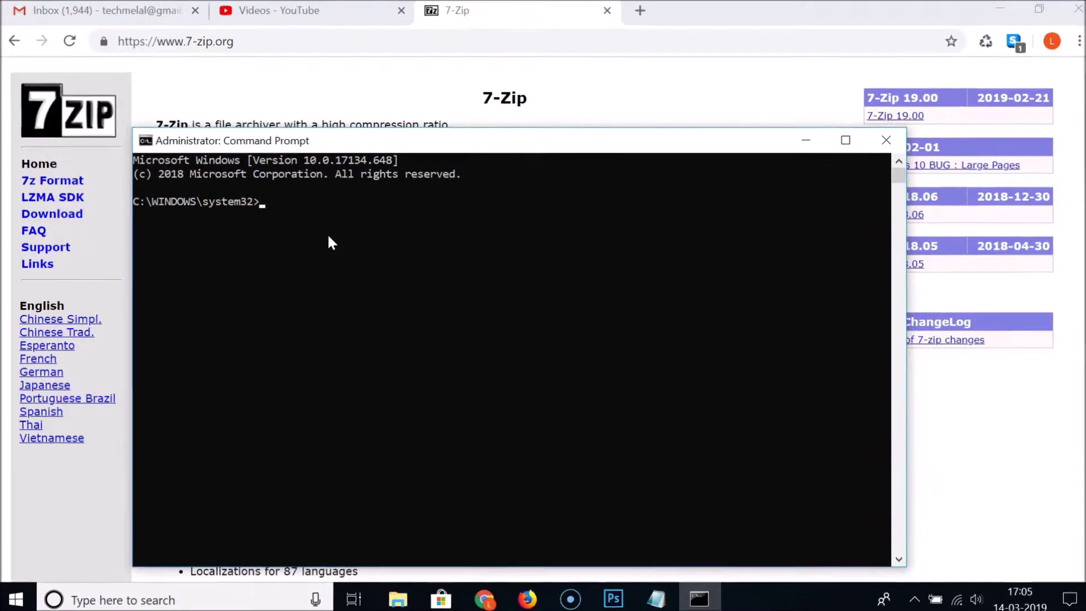
type("wmic o")
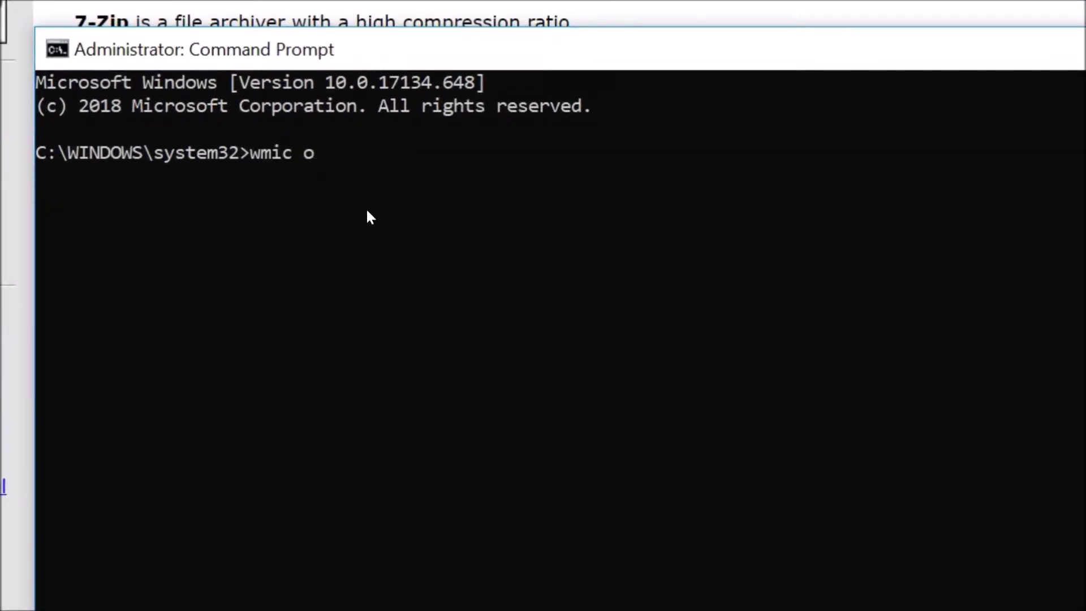
Run 'wmic os get osarchitecture' and confirm the system reports 64-bit
key("BackSpace")
left_click(347, 209)
type("os get os")
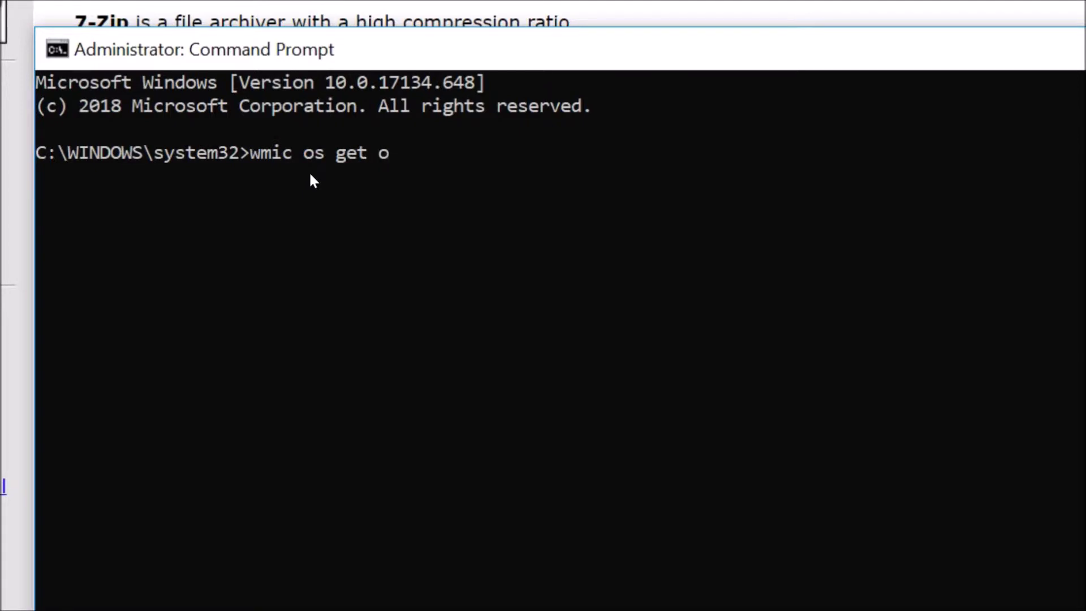
type("architecture")
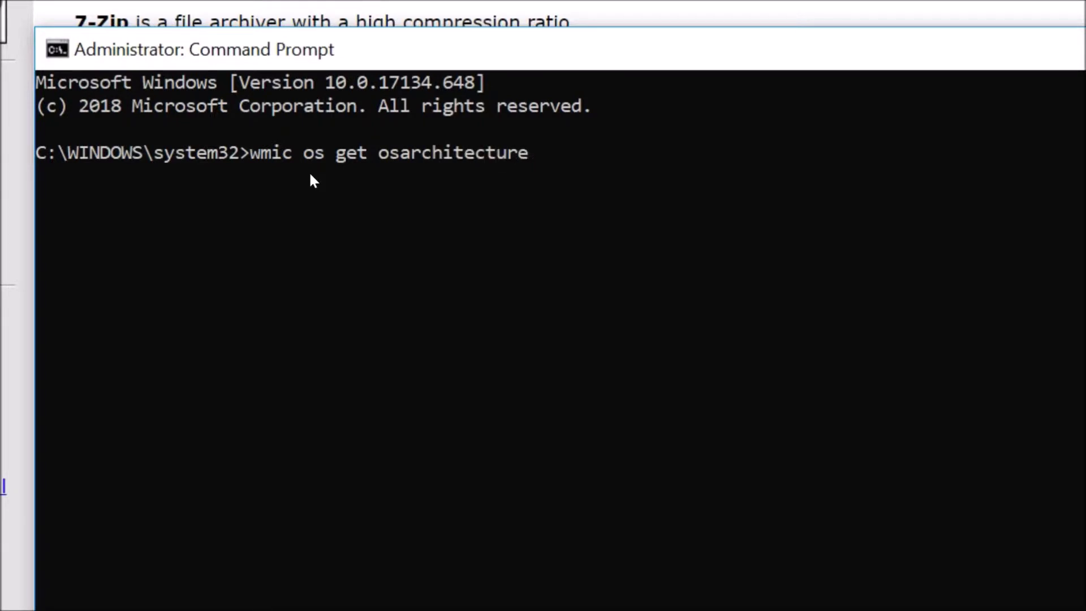
left_click(367, 180)
key("Return")
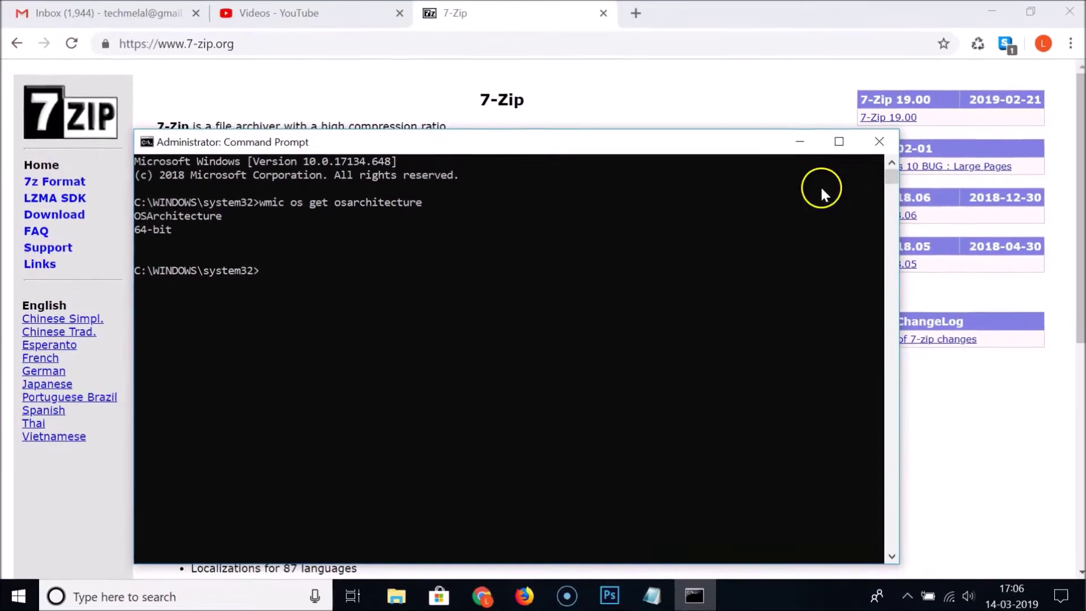
Close Command Prompt and save the 64-bit installer 7z1900-x64.exe to the Desktop
left_click(869, 148)
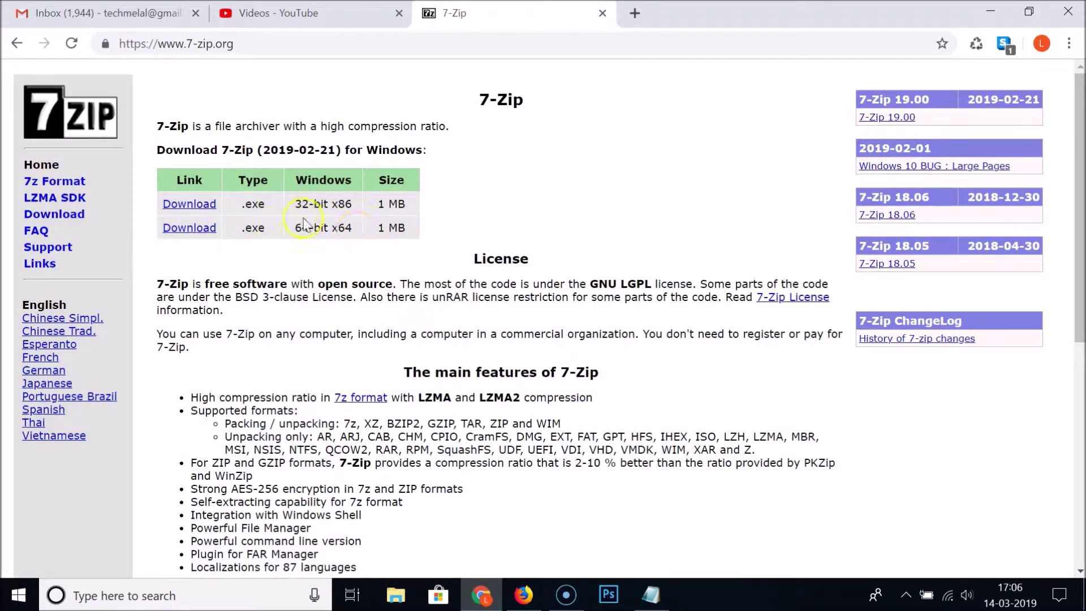
left_click(195, 229)
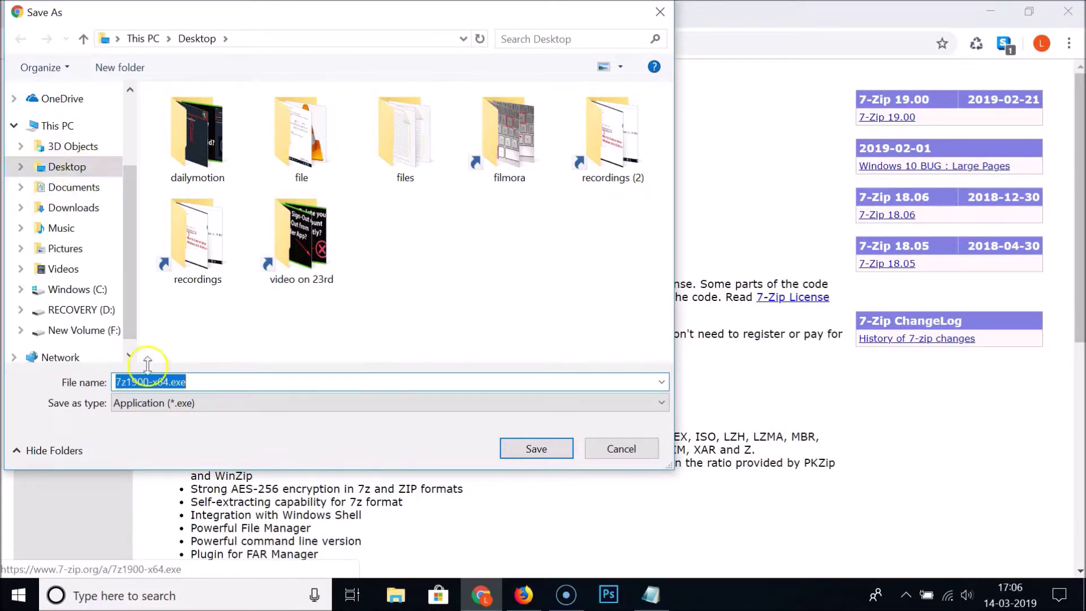
left_click(538, 451)
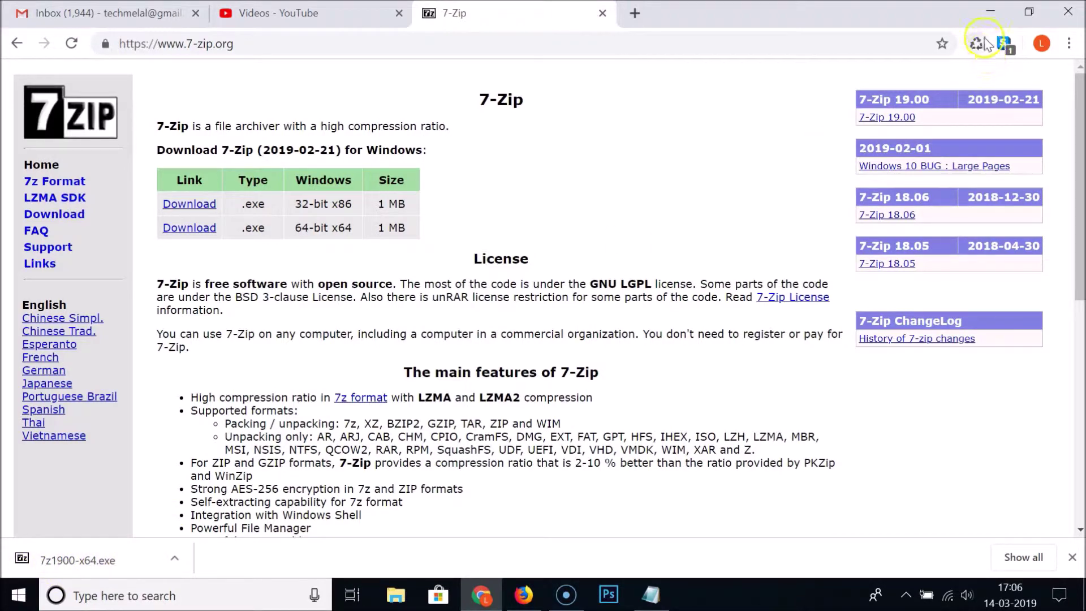
left_click(989, 12)
Reveal the desktop and run 7z1900-x64.exe as administrator
left_click(986, 13)
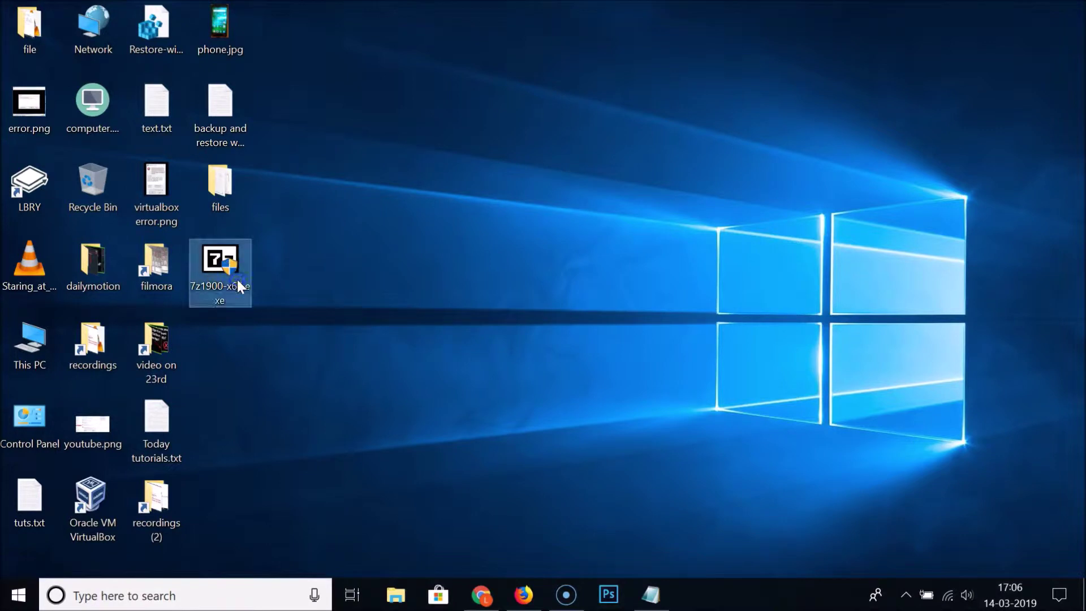
left_click_drag(237, 283, 394, 283)
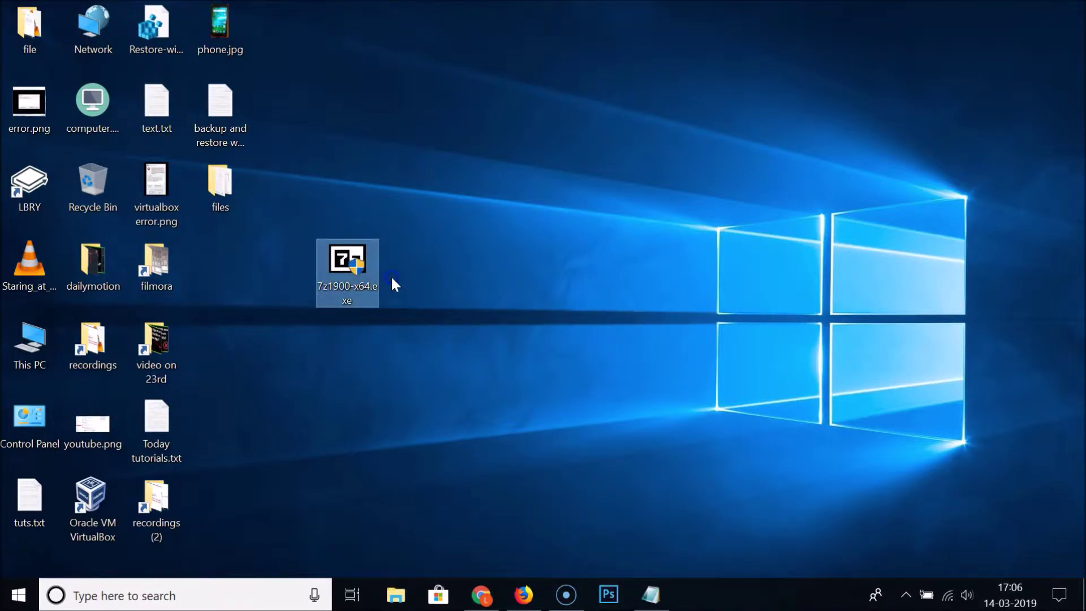
right_click(358, 272)
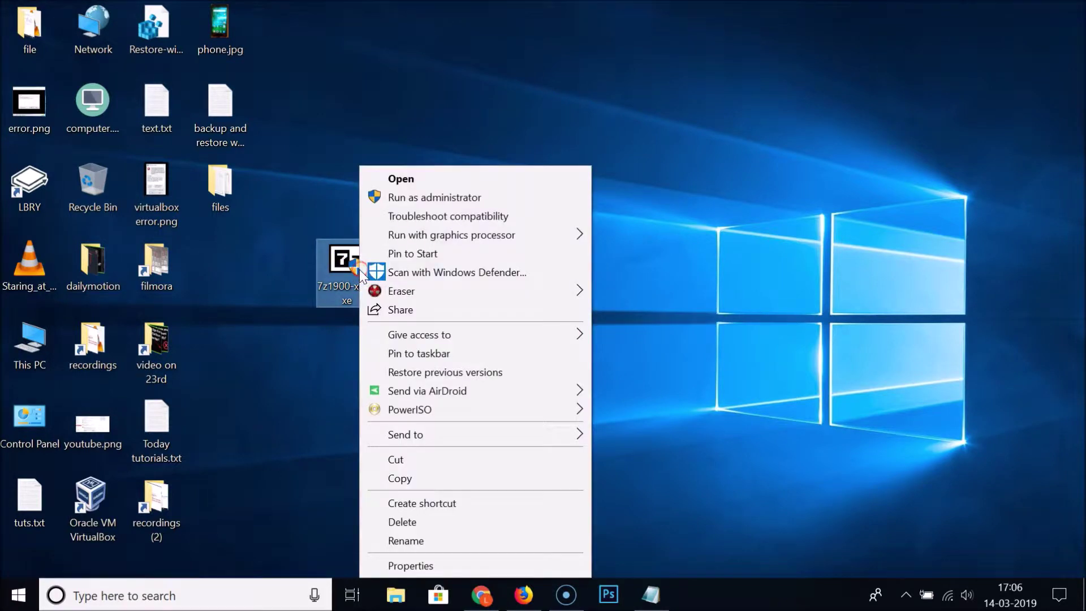
left_click(427, 201)
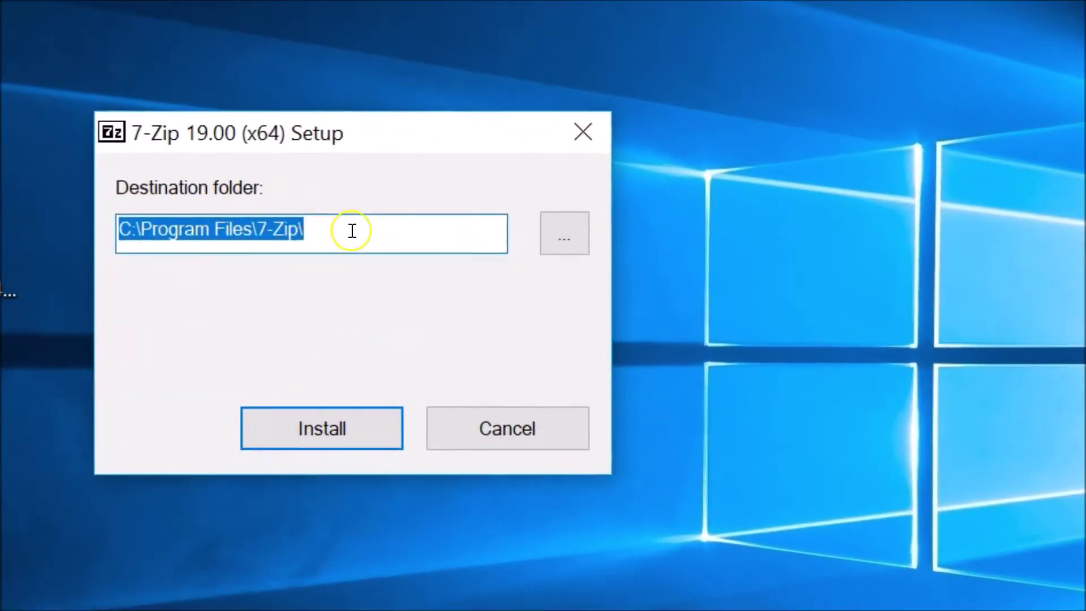
Install 7-Zip 19.00 (x64) into C:\Program Files\7-Zip\ and close the installer
left_click(352, 230)
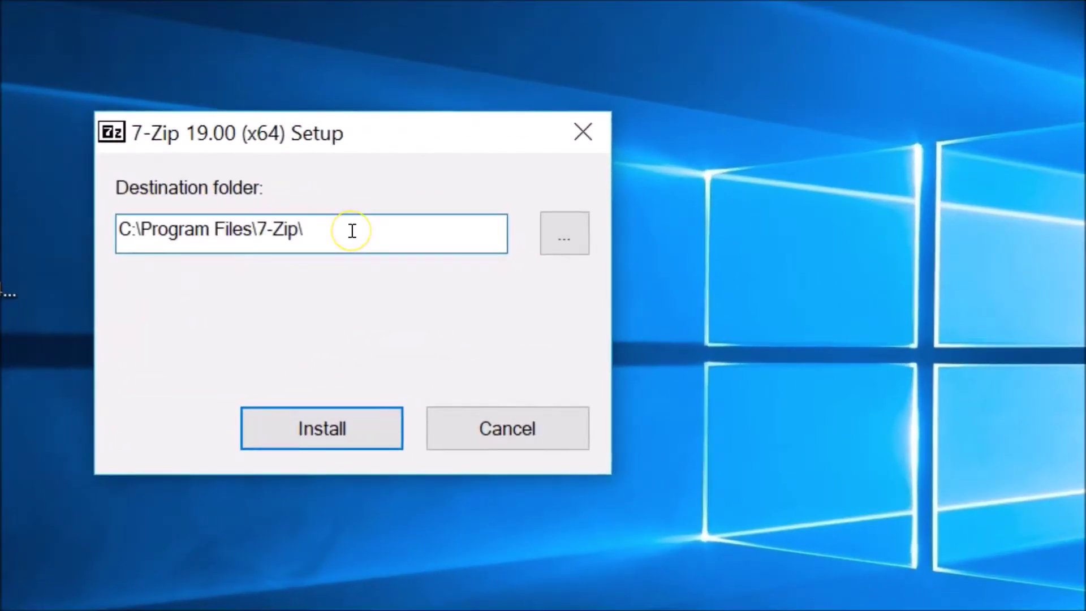
left_click_drag(352, 231, 120, 237)
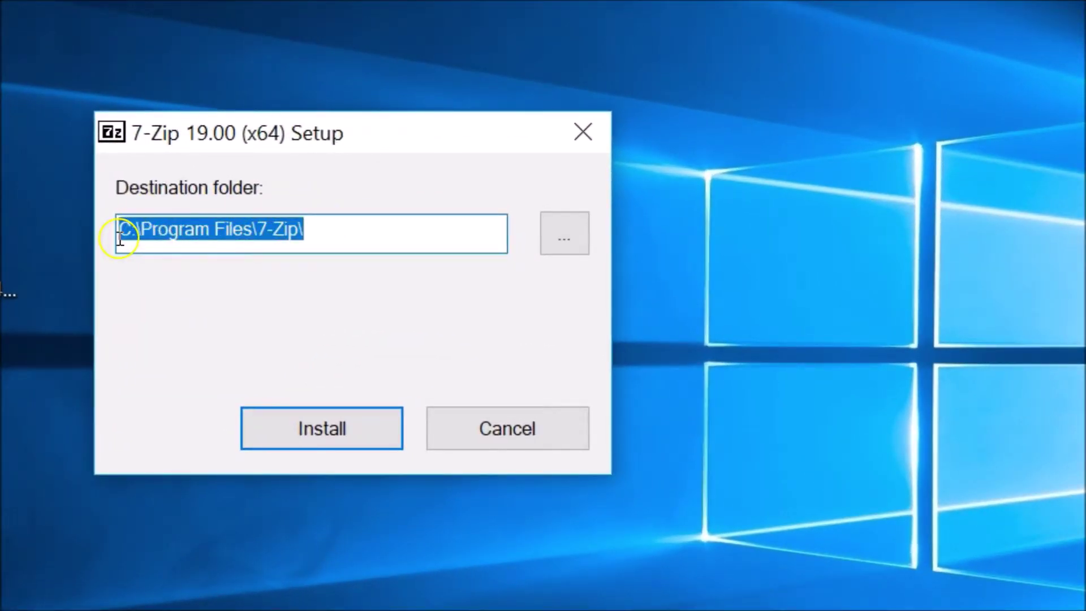
left_click(334, 243)
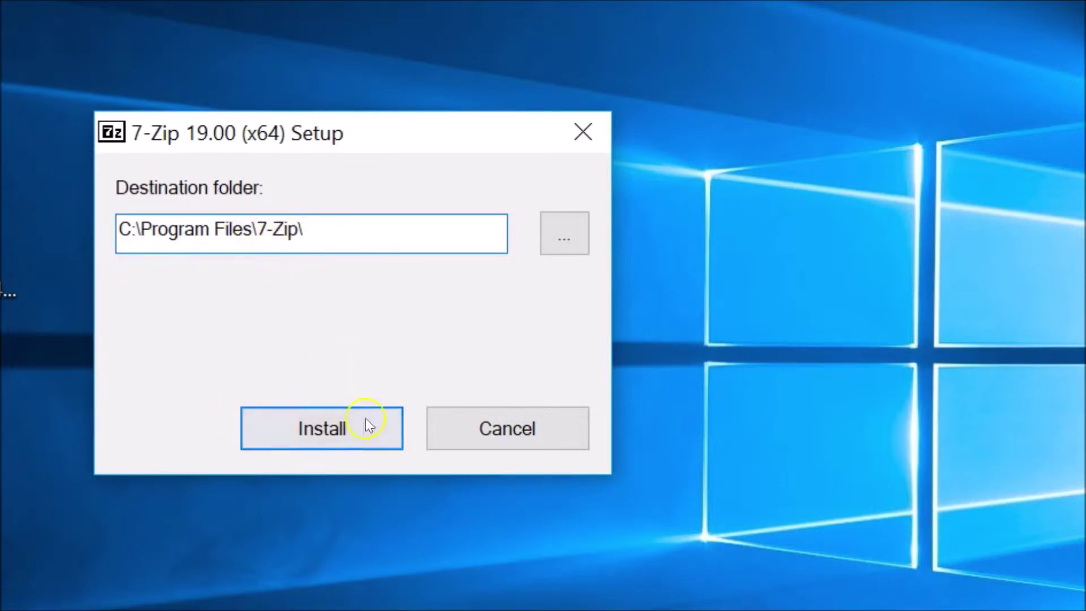
left_click(325, 425)
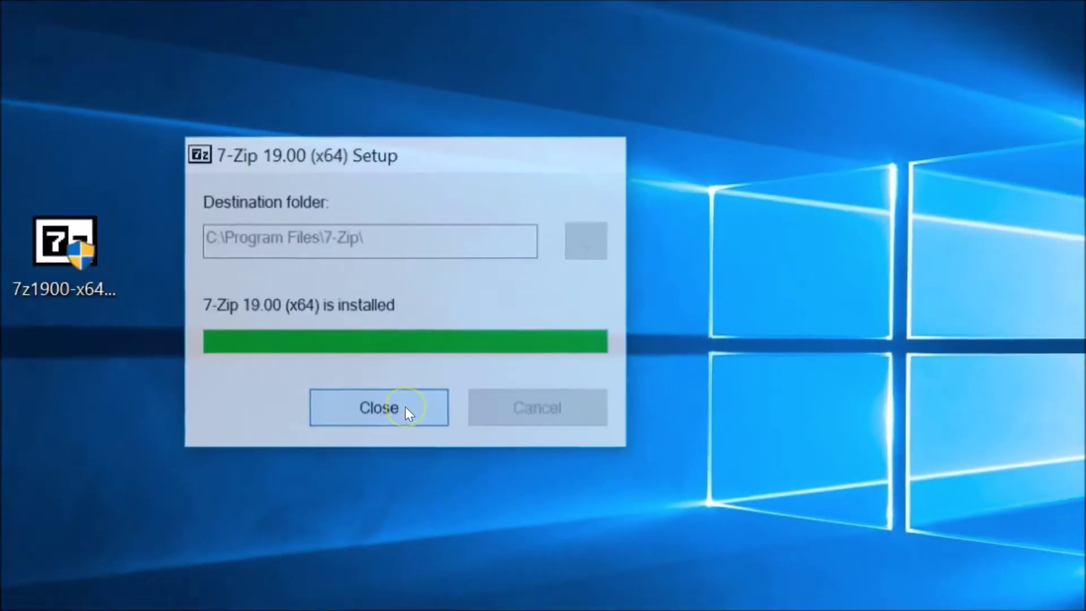
left_click(352, 428)
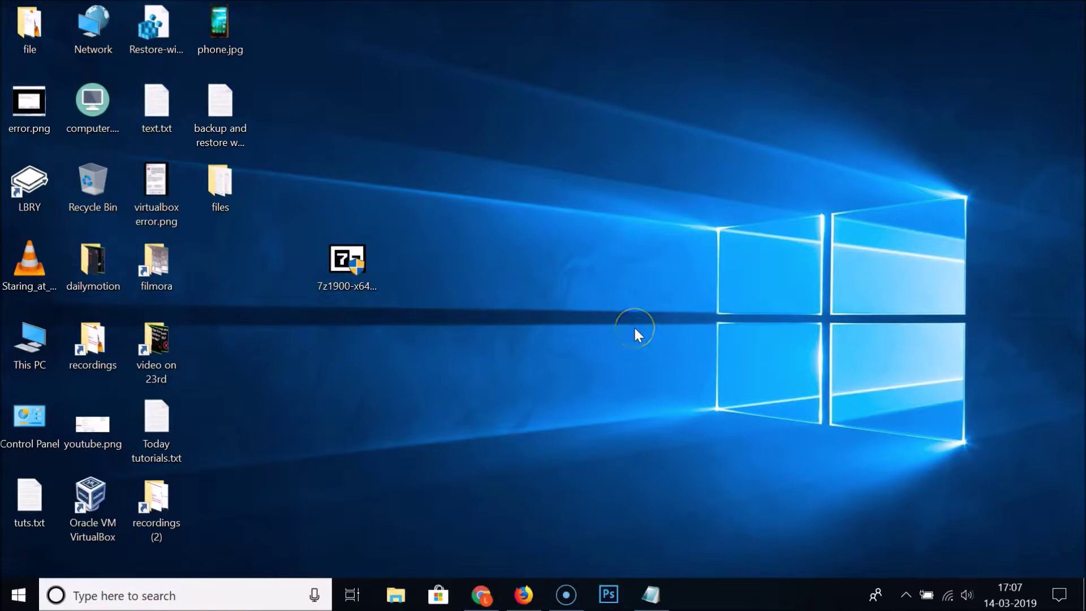
Browse This PC > Windows (C:) > Program Files > 7-Zip and run 7zFM.exe as administrator
double_click(43, 358)
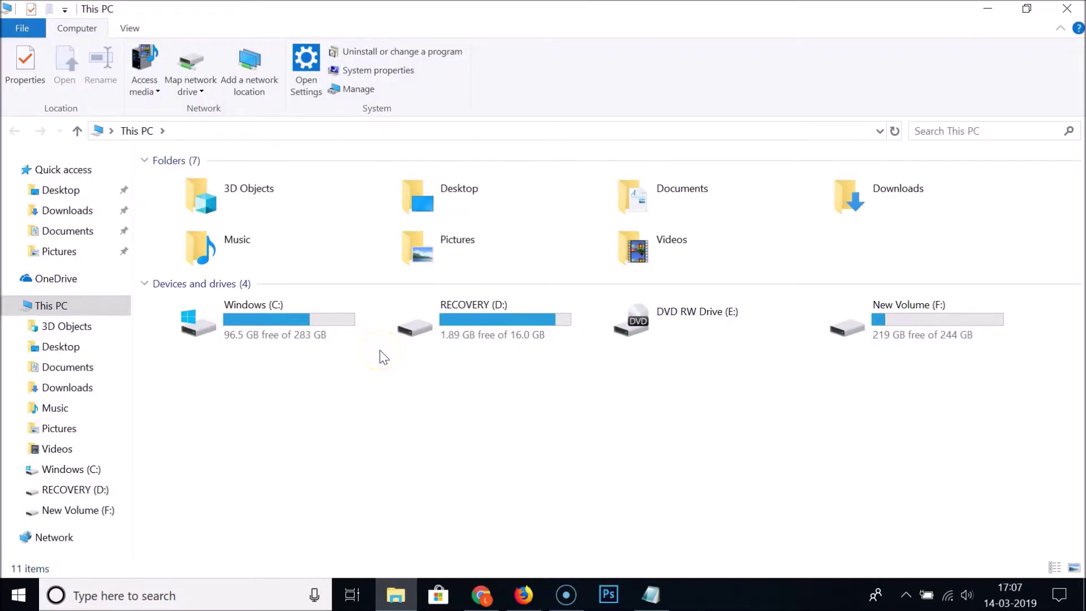
double_click(289, 334)
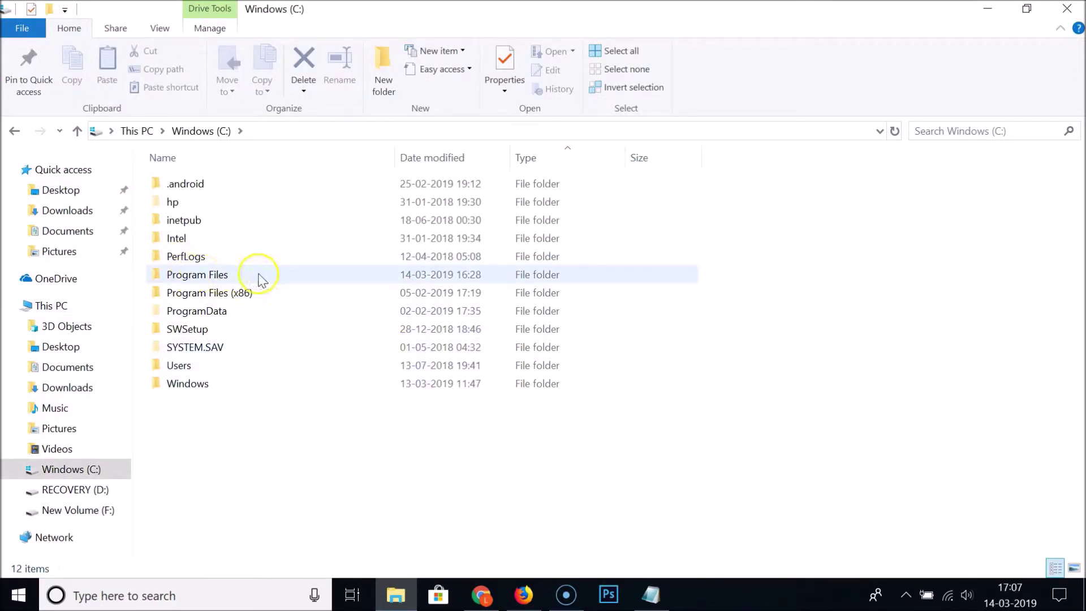
double_click(199, 276)
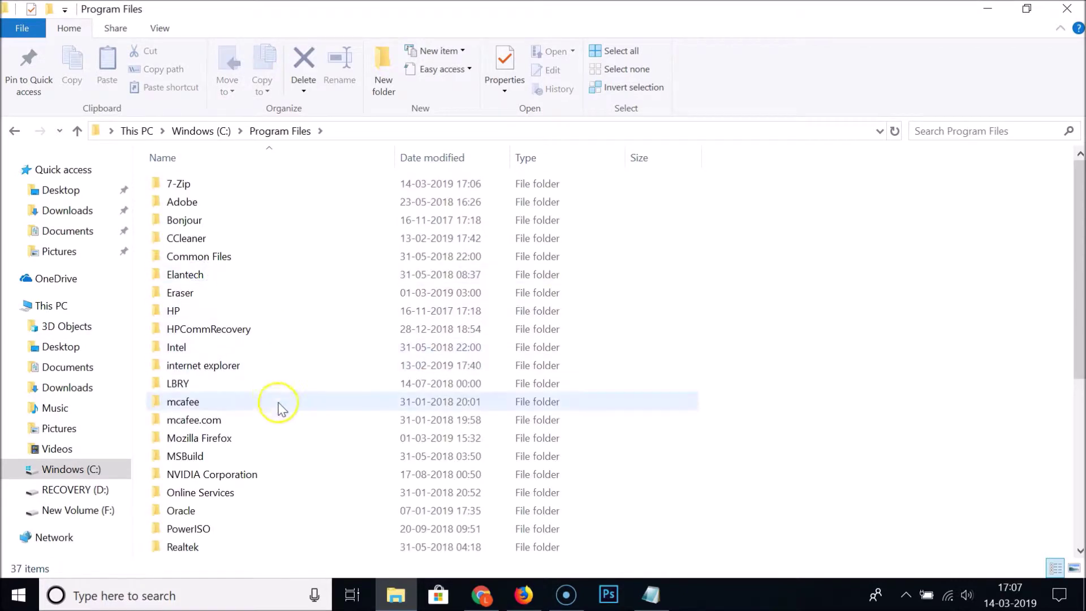
double_click(188, 187)
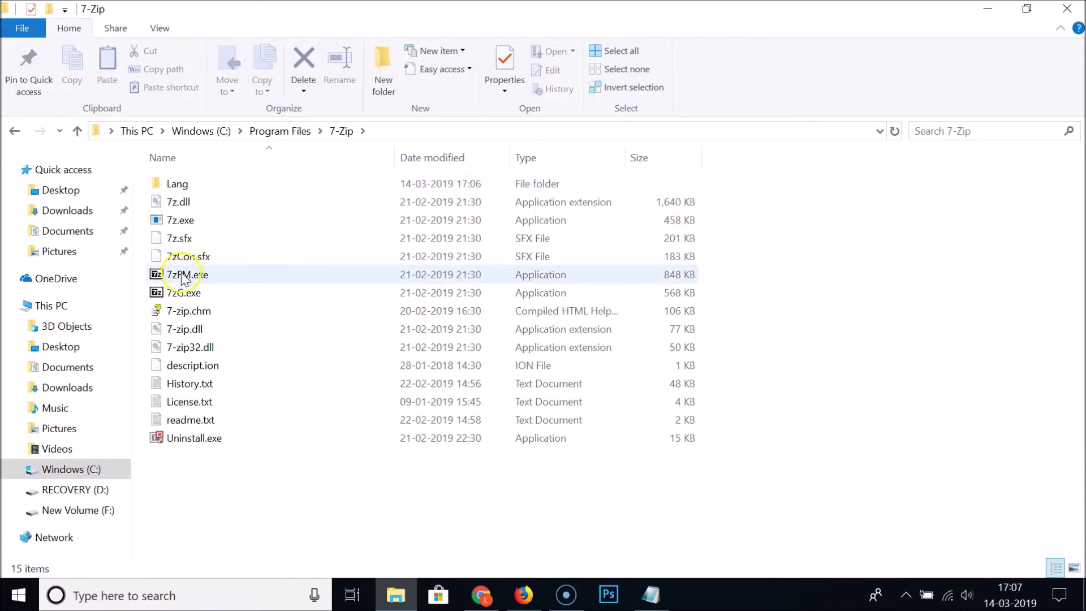
mouse_move(190, 281)
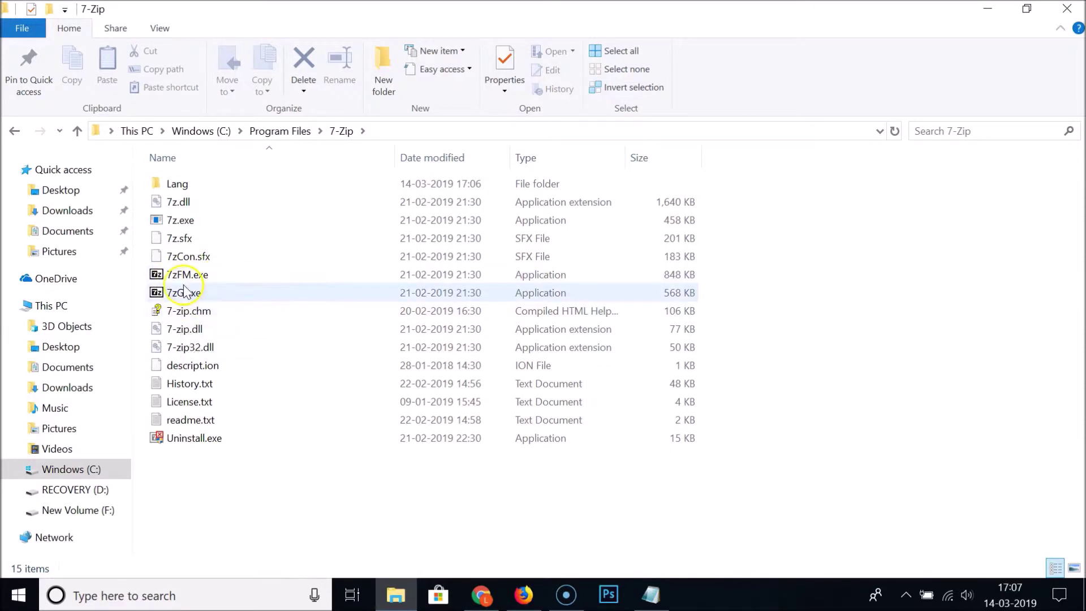
right_click(199, 281)
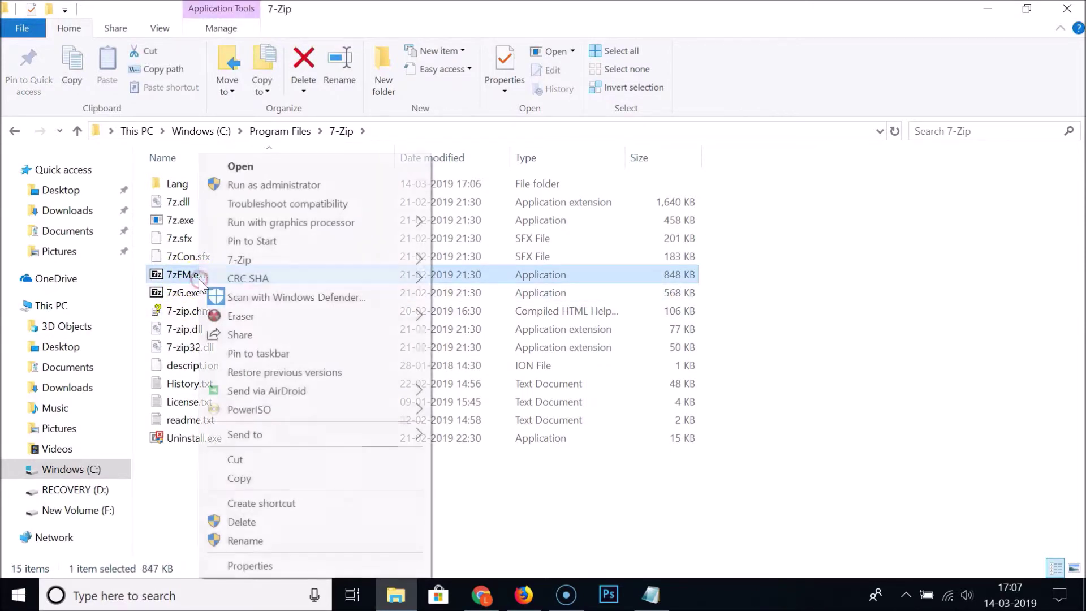
left_click(254, 185)
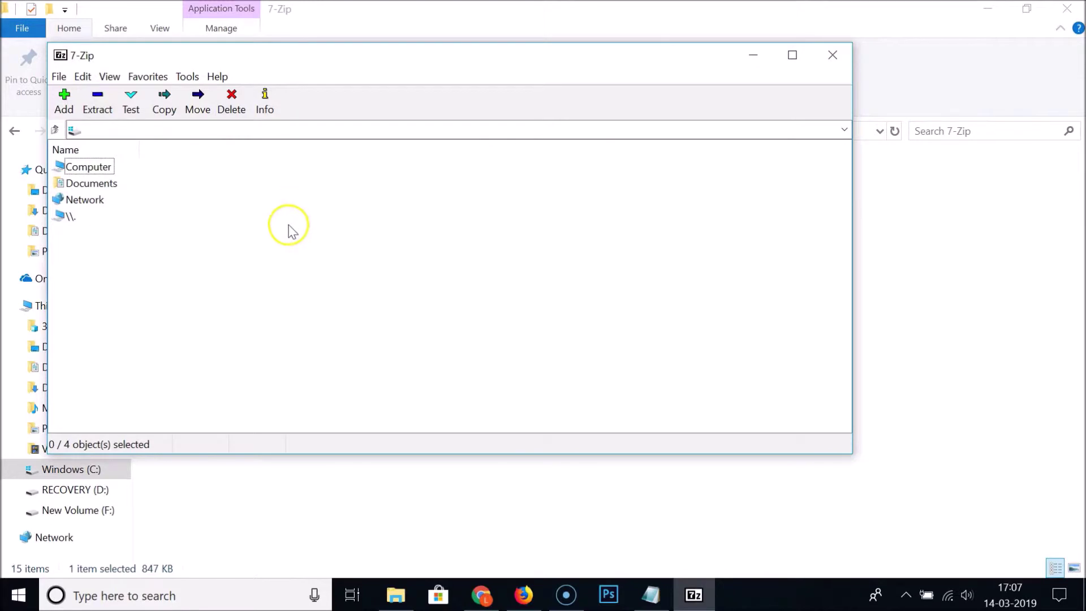
In Tools > Options, associate all listed file types with 7-Zip for the current user
left_click(183, 81)
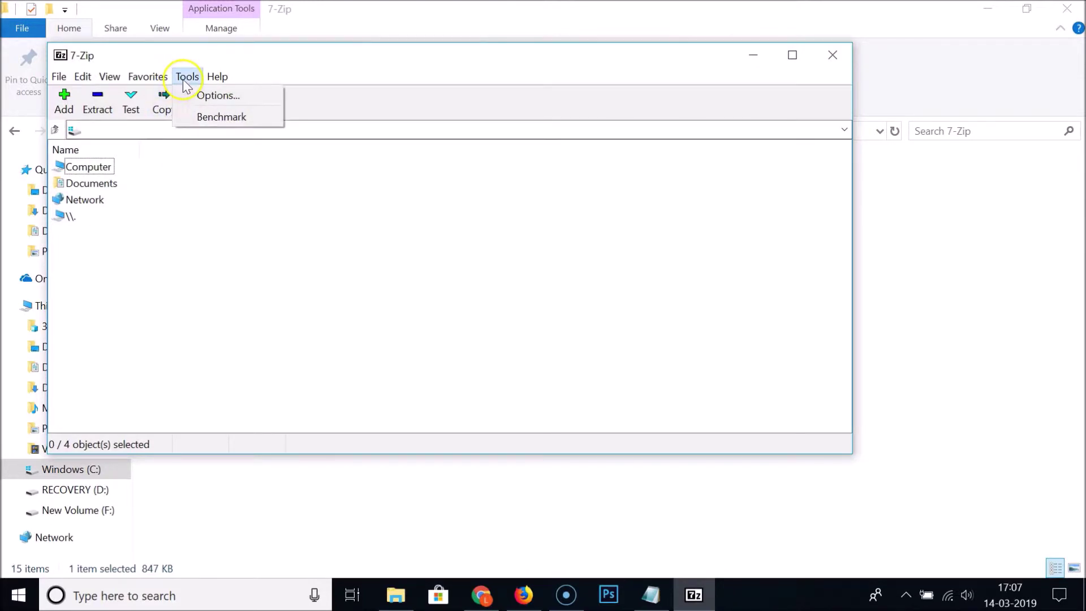
left_click(204, 95)
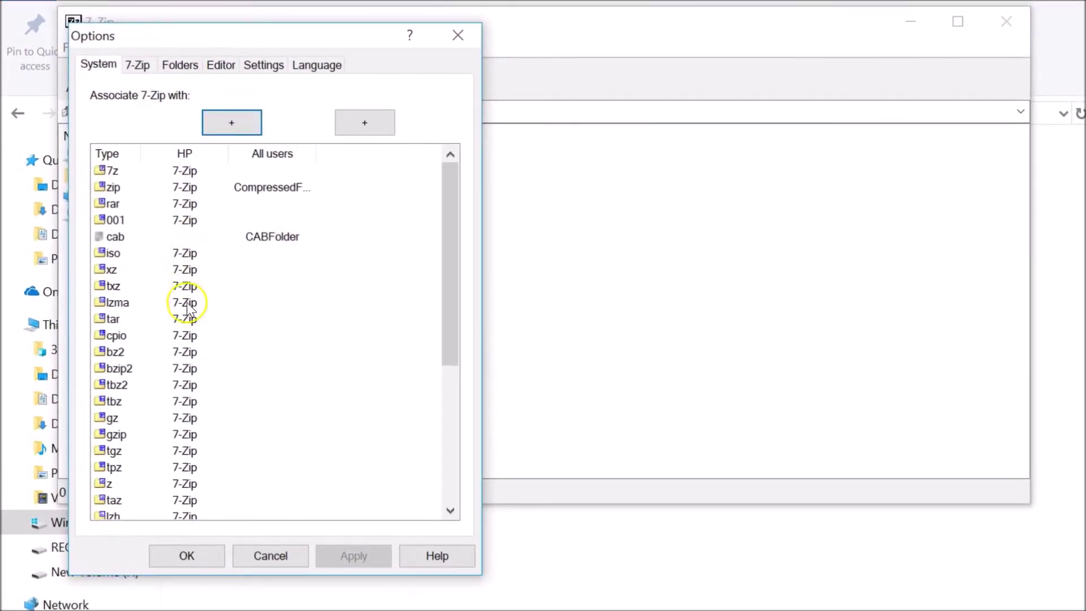
left_click(236, 127)
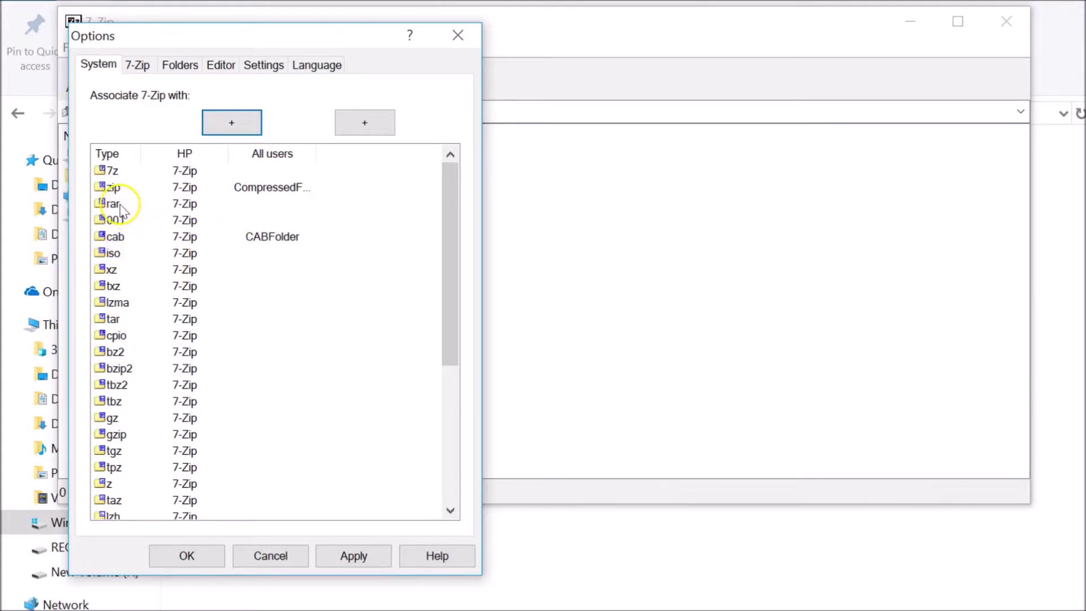
Adjust individual associations, keeping rar and 001 associated and leaving cab unassociated
left_click(134, 205)
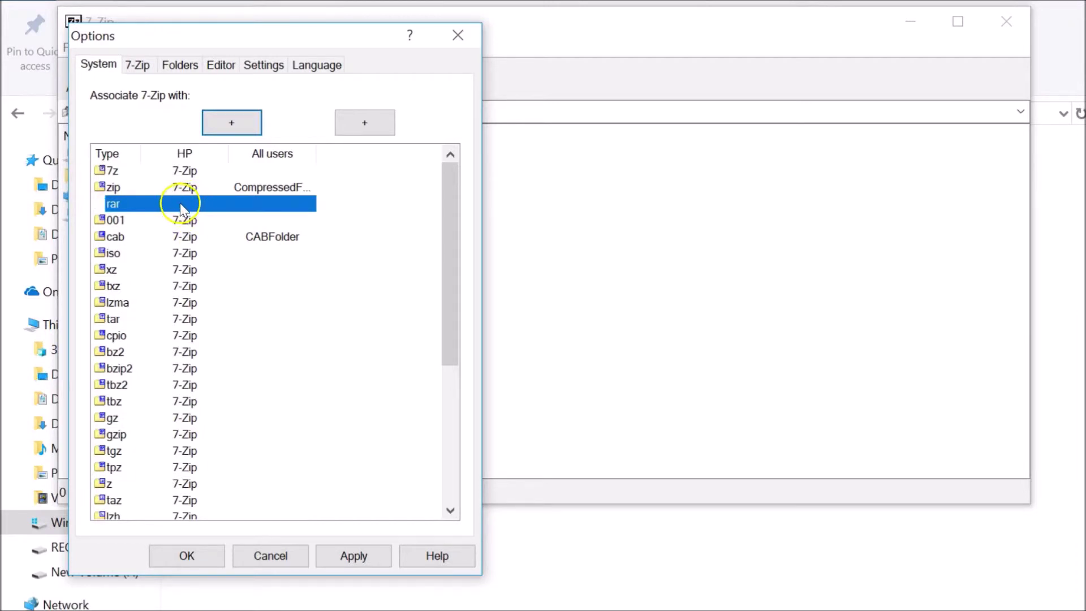
left_click(184, 235)
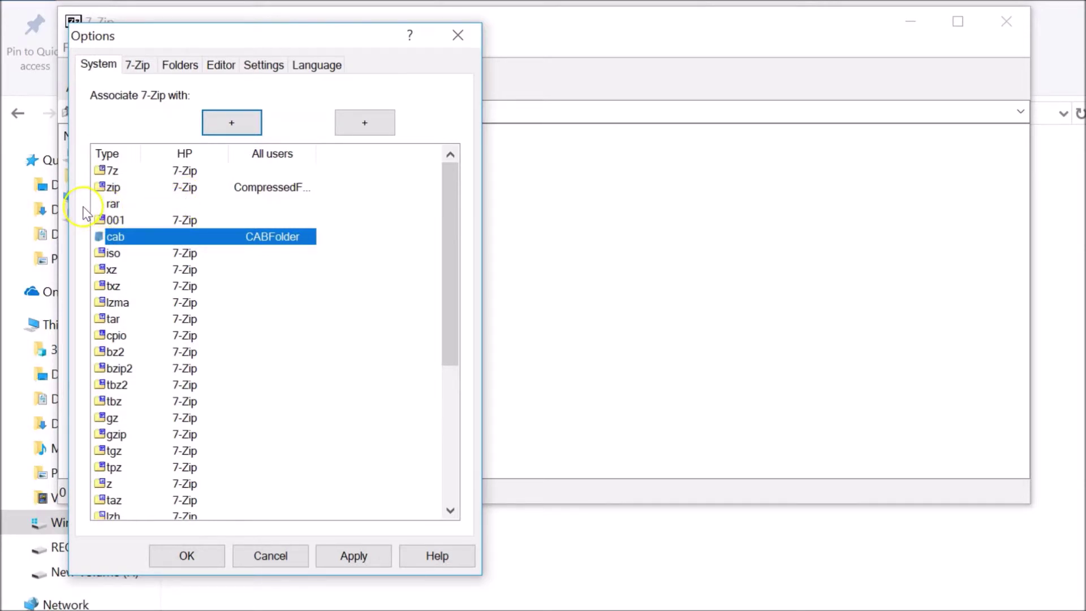
left_click(183, 204)
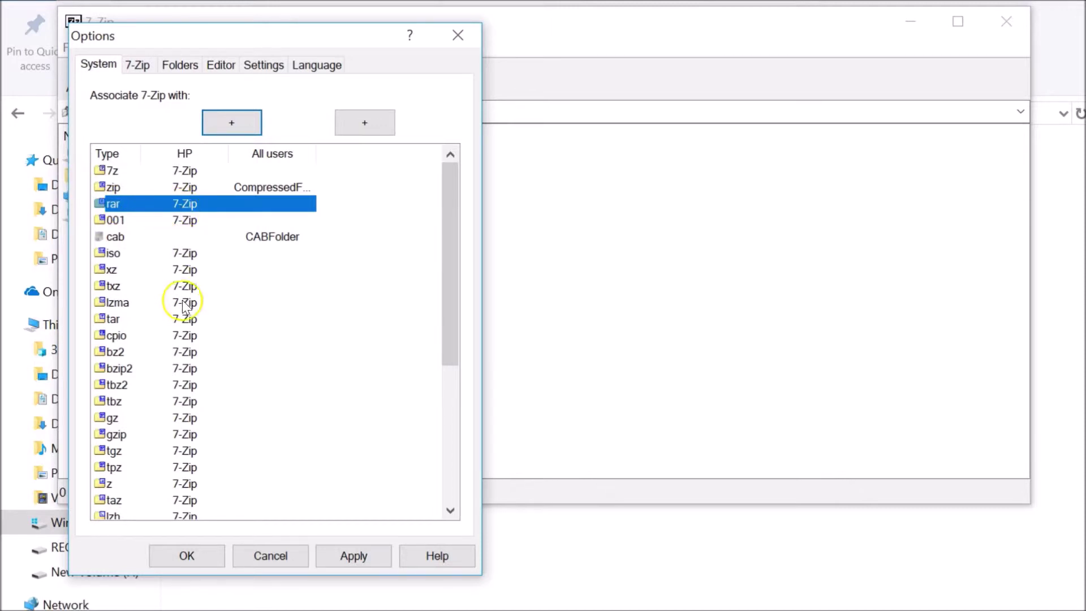
scroll(181, 319, "down", 4)
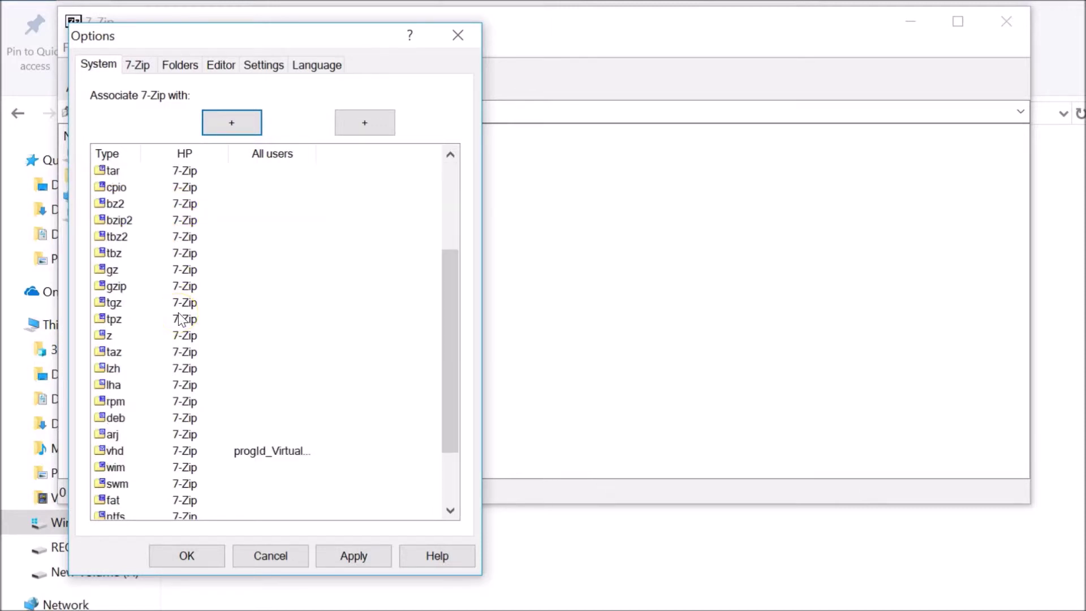
scroll(181, 318, "up", 4)
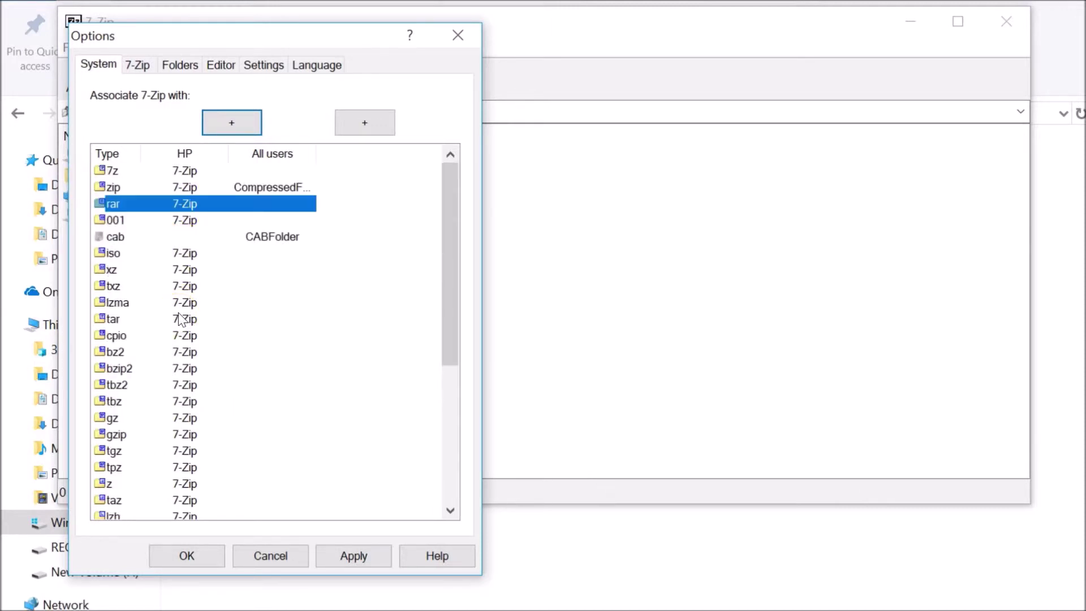
left_click(231, 123)
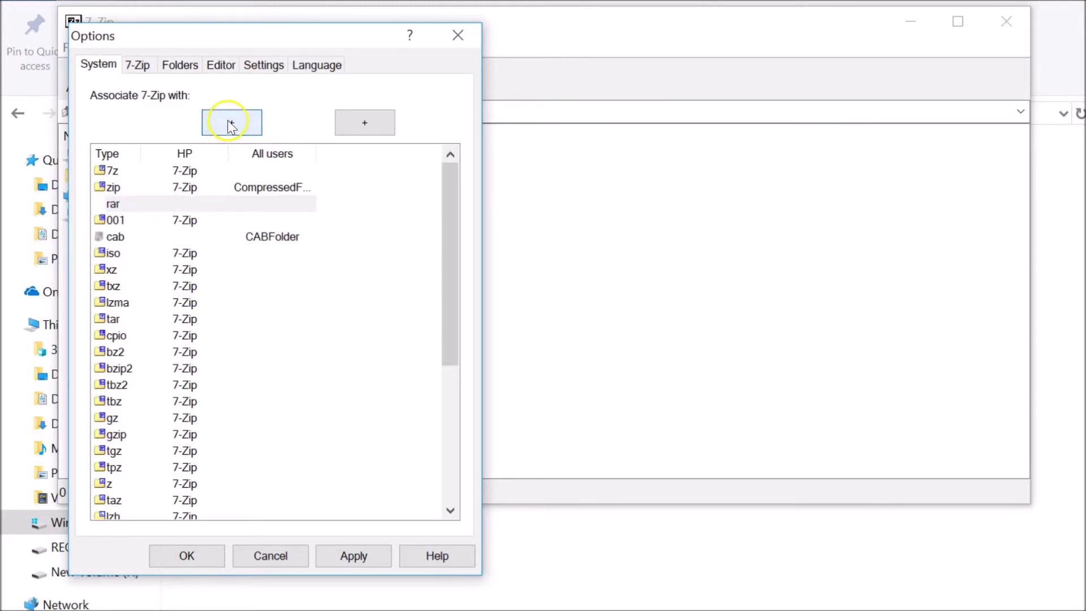
left_click(210, 220)
left_click(230, 121)
left_click(221, 131)
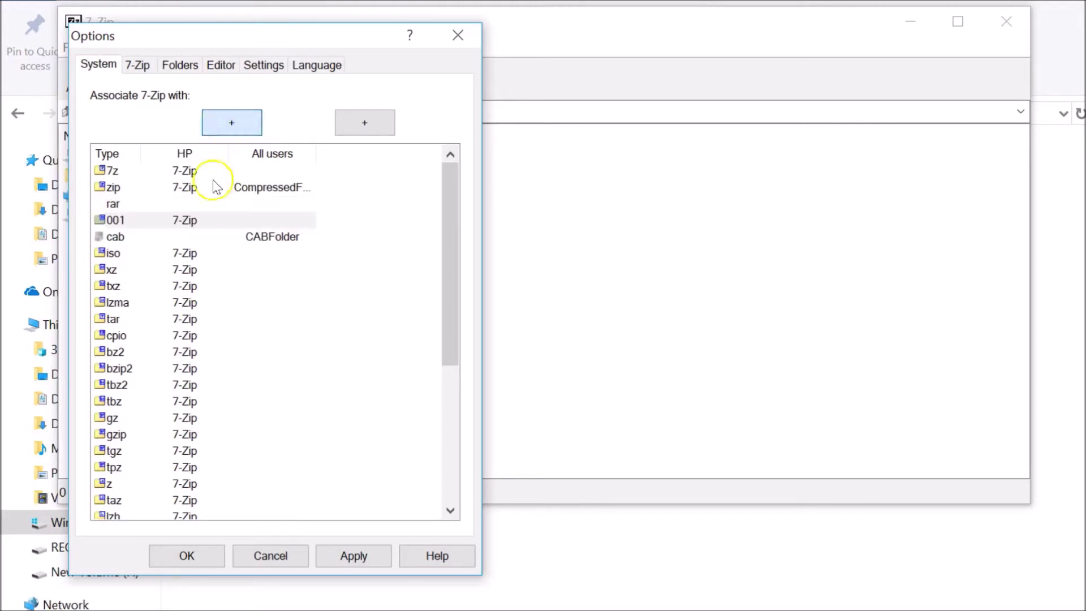
left_click(187, 203)
left_click(234, 121)
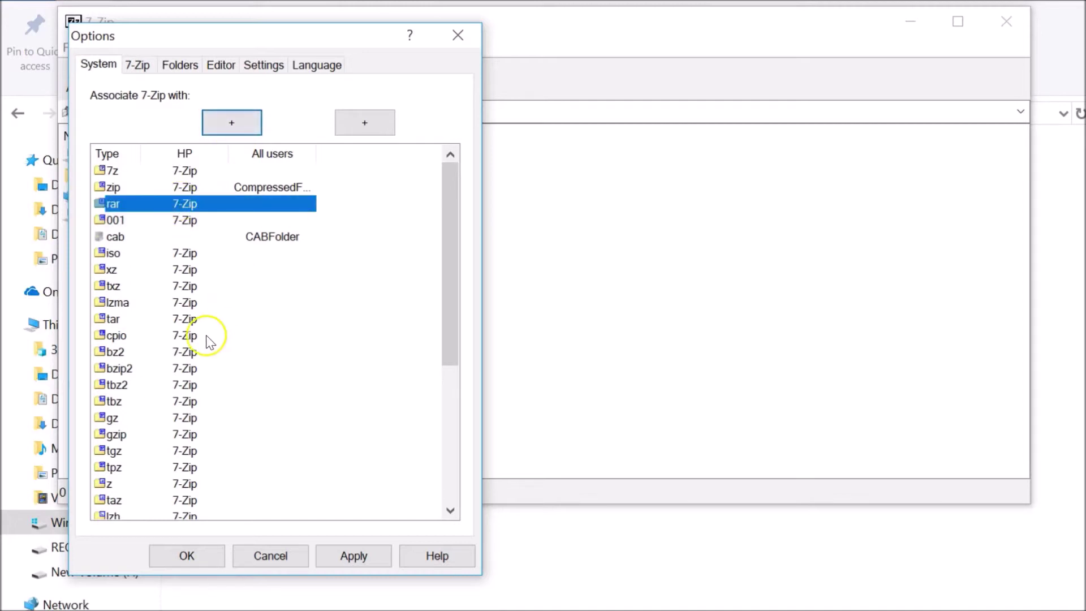
Apply the file association changes and close Options with OK
scroll(189, 346, "down", 5)
scroll(189, 352, "up", 5)
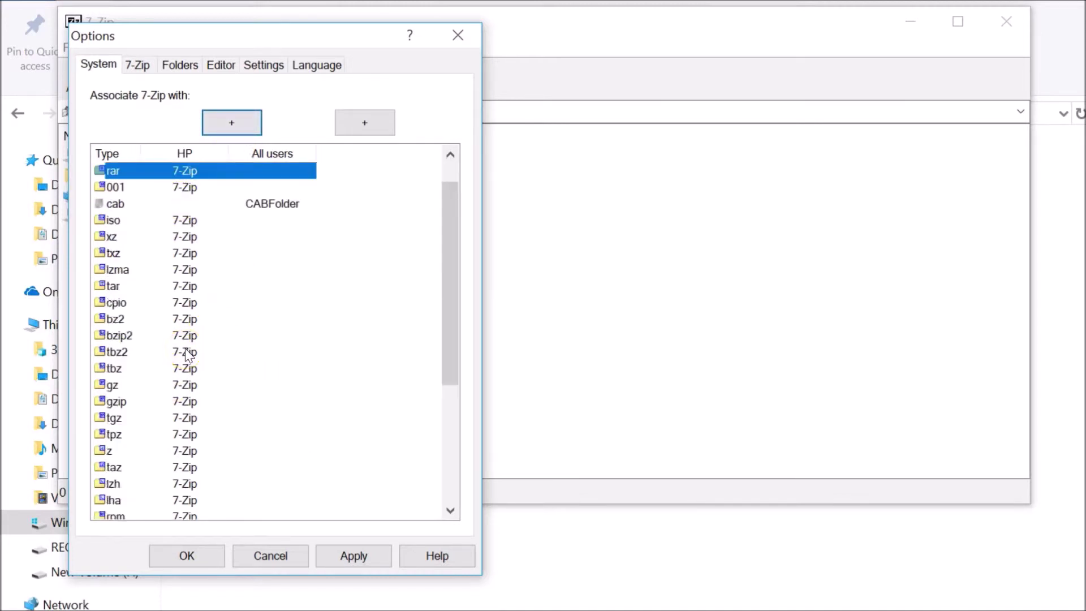
left_click(351, 558)
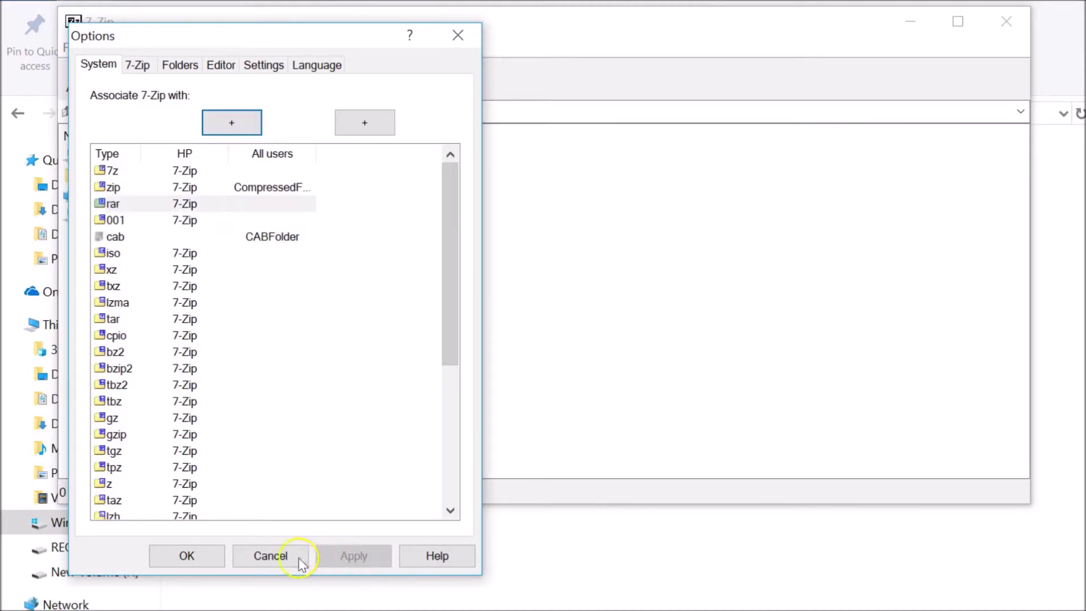
left_click(192, 561)
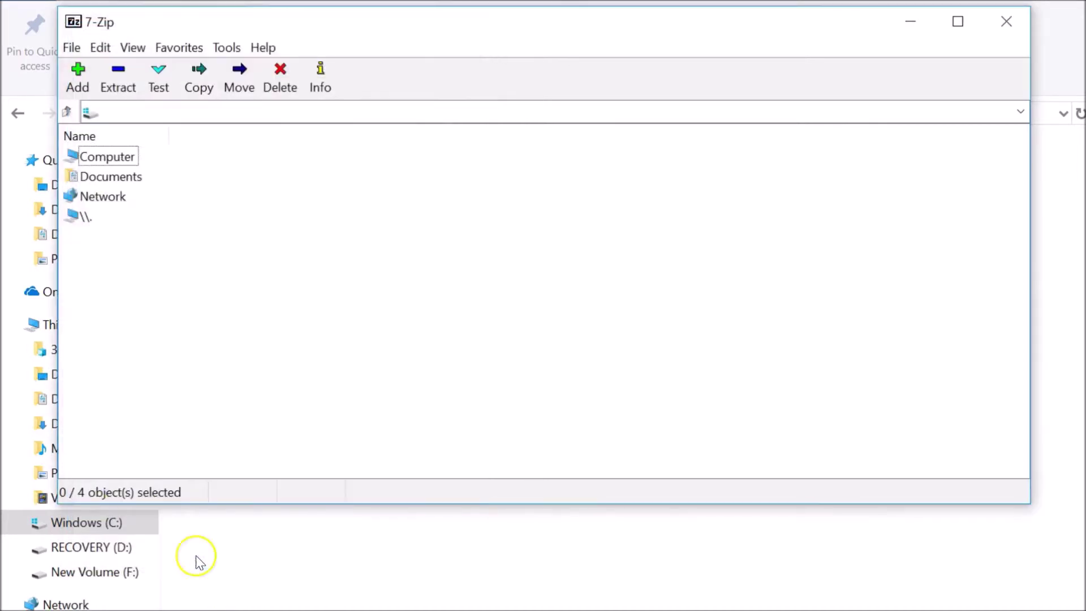
Close 7-Zip File Manager and the 7-Zip folder window, and tidy the desktop icons
left_click(1006, 21)
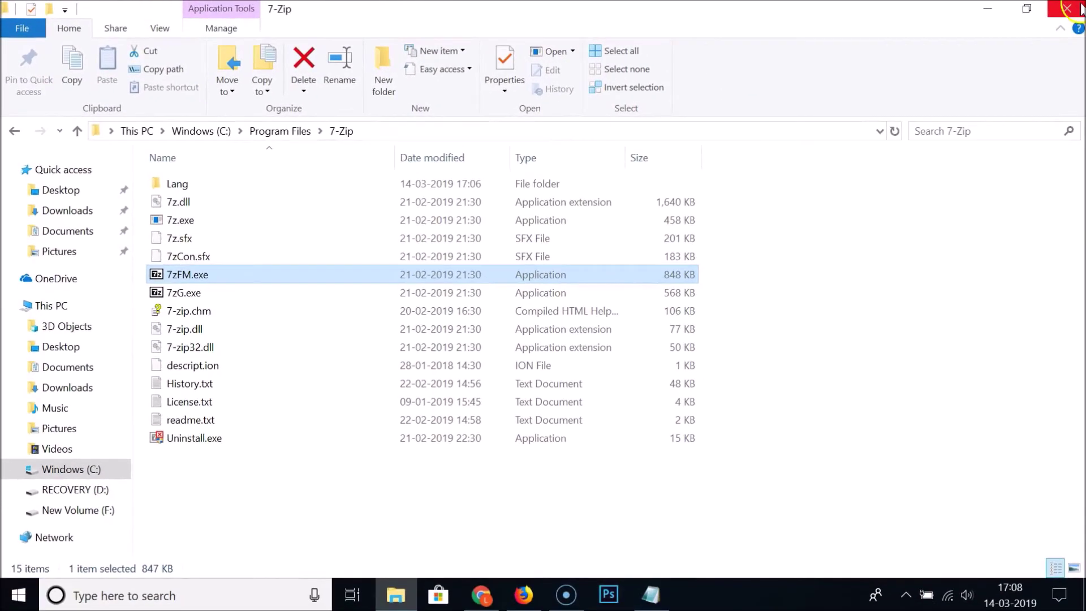
left_click(1070, 14)
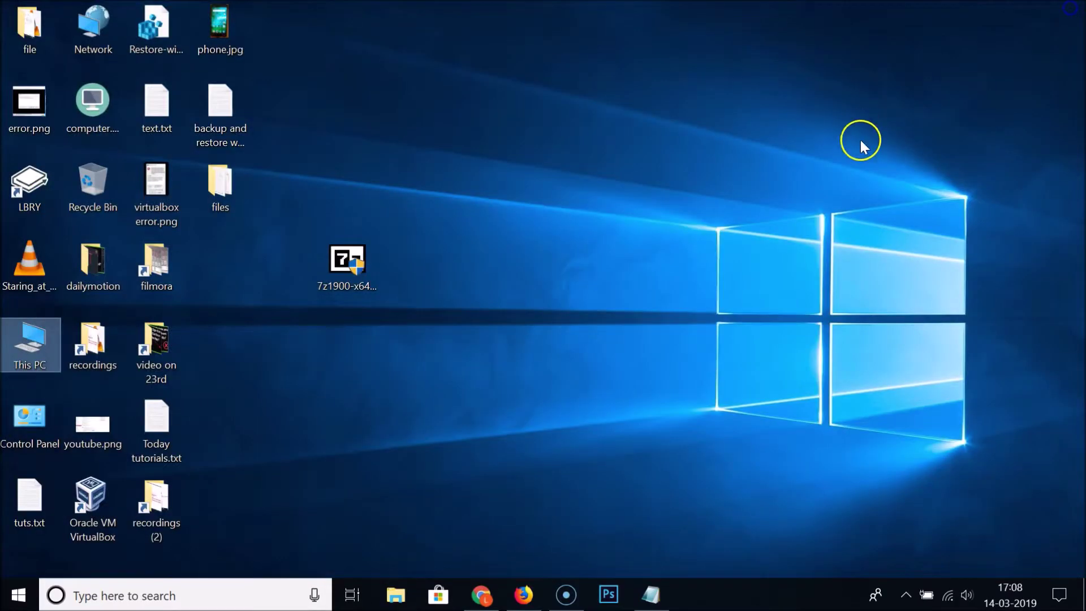
right_click(860, 144)
left_click(494, 195)
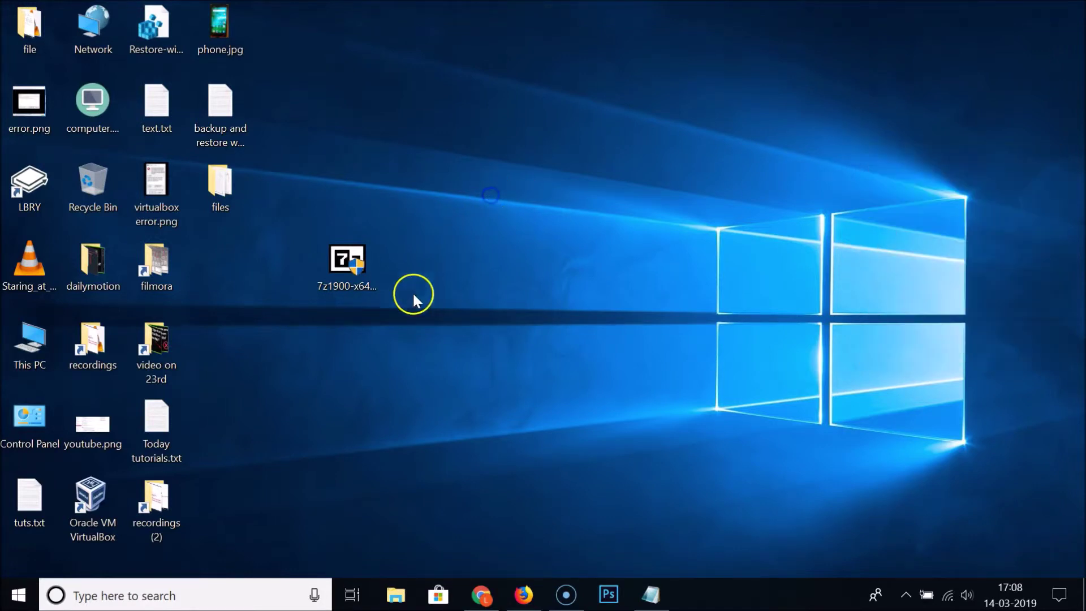
left_click_drag(372, 271, 318, 271)
Create a new desktop folder named 'test' and open it
right_click(548, 206)
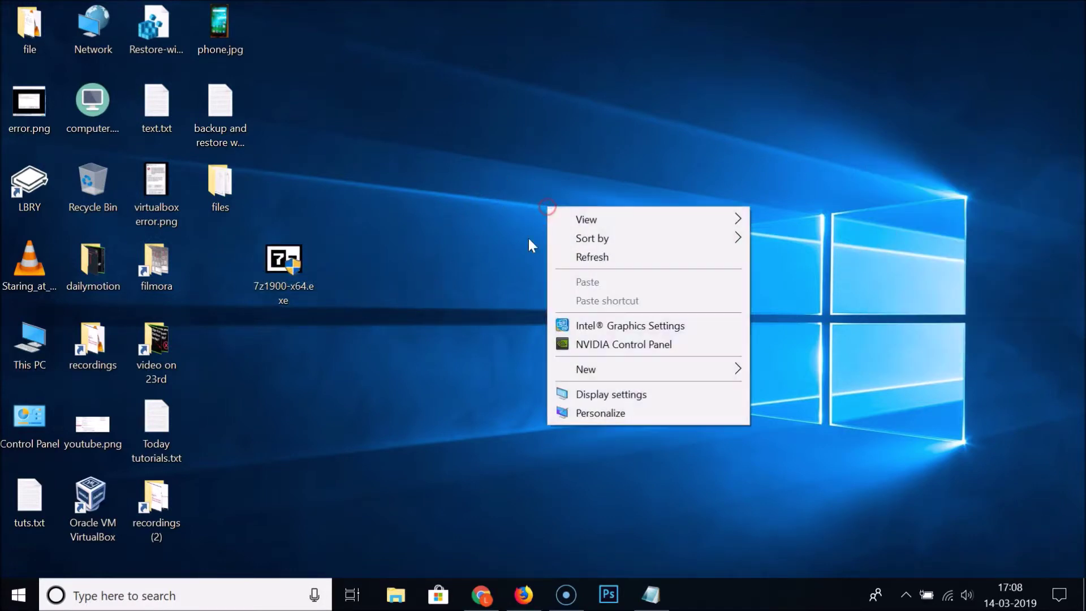
mouse_move(691, 365)
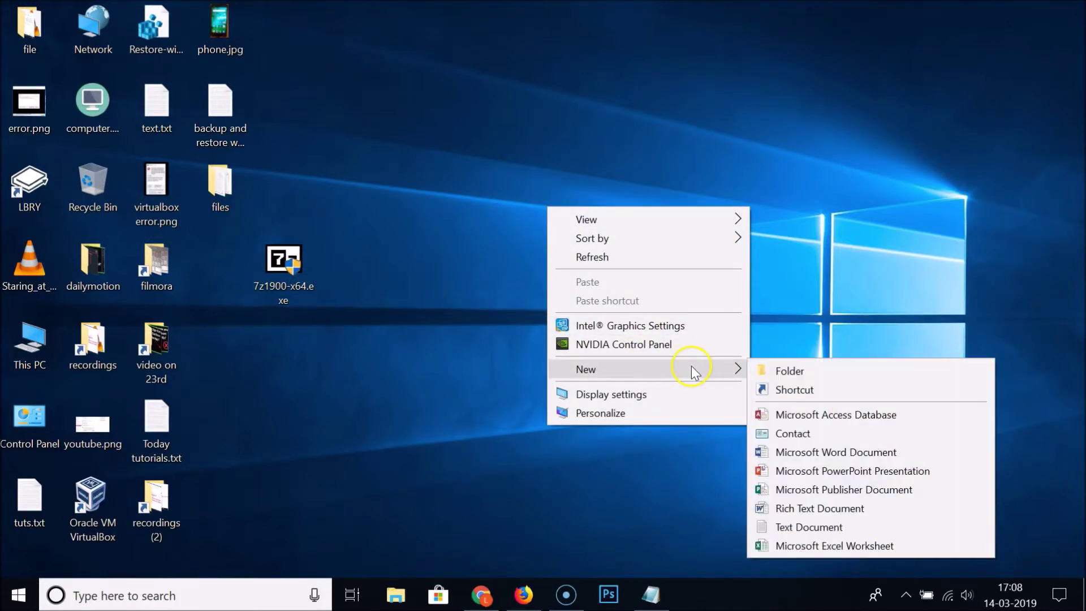
left_click(761, 371)
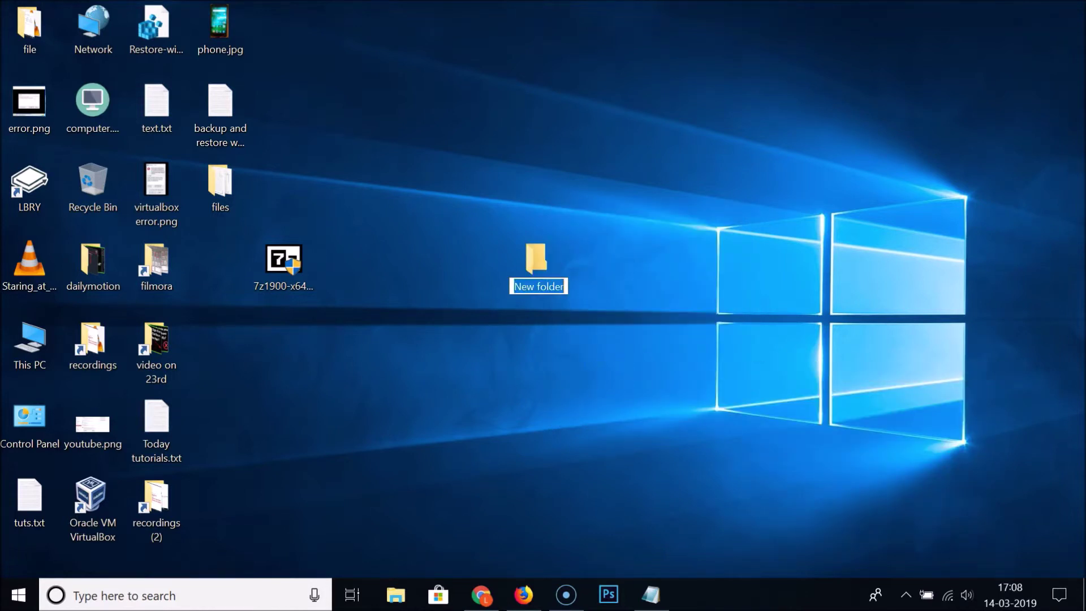
type("test")
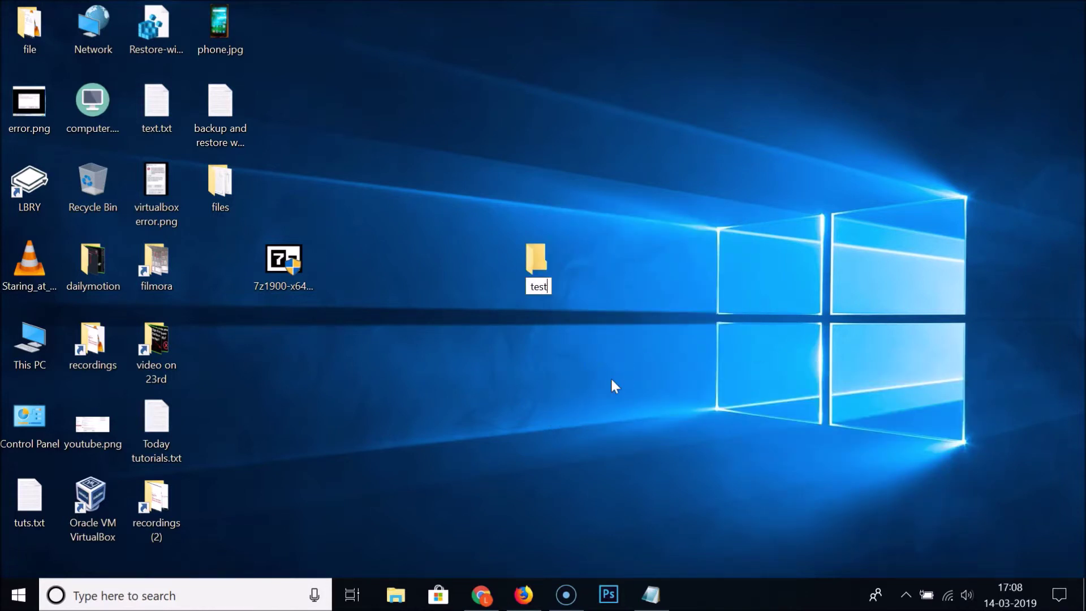
key("Return")
left_click(547, 248)
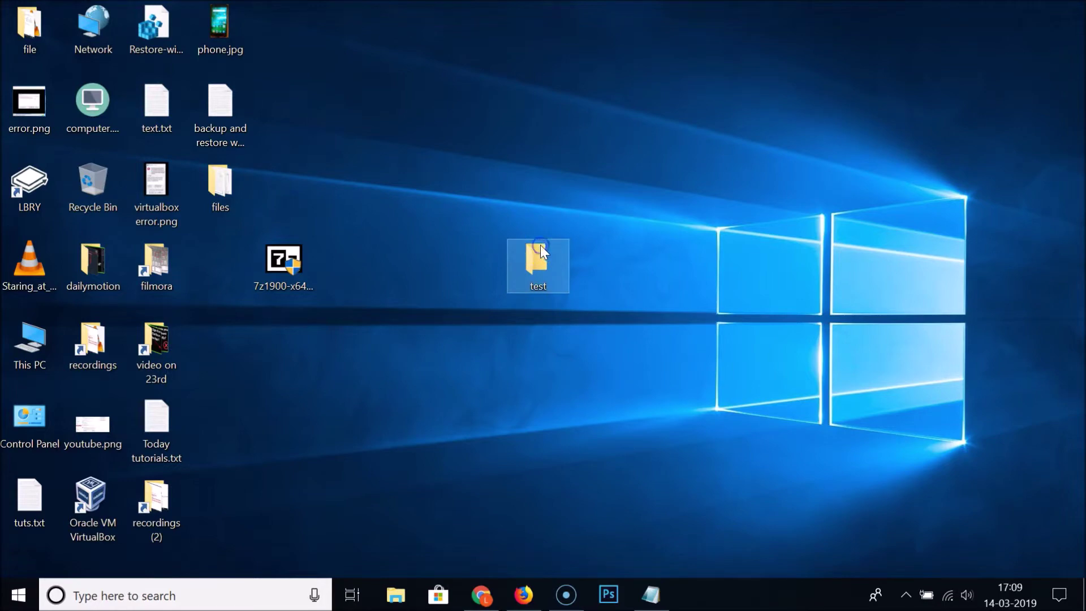
double_click(541, 247)
Create a new text document in the test folder named test1.txt
right_click(532, 242)
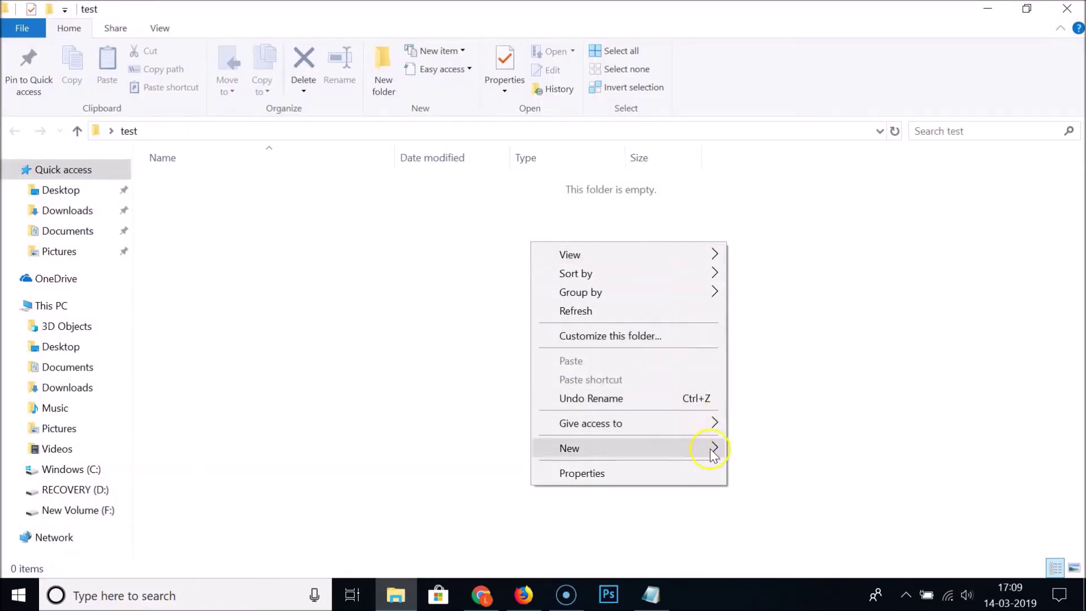
mouse_move(710, 449)
left_click(798, 426)
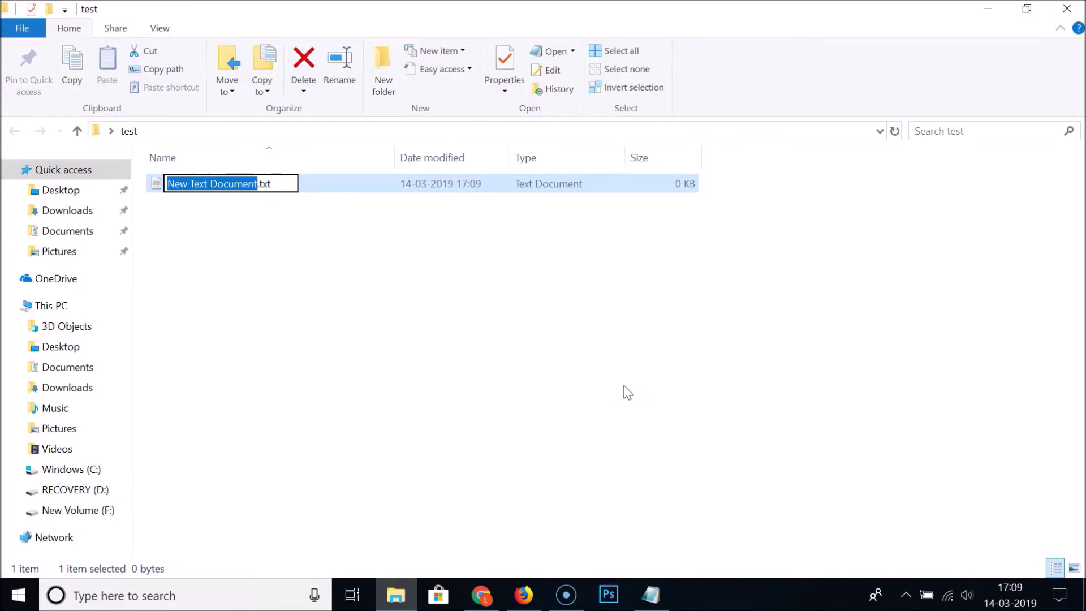
type("test1")
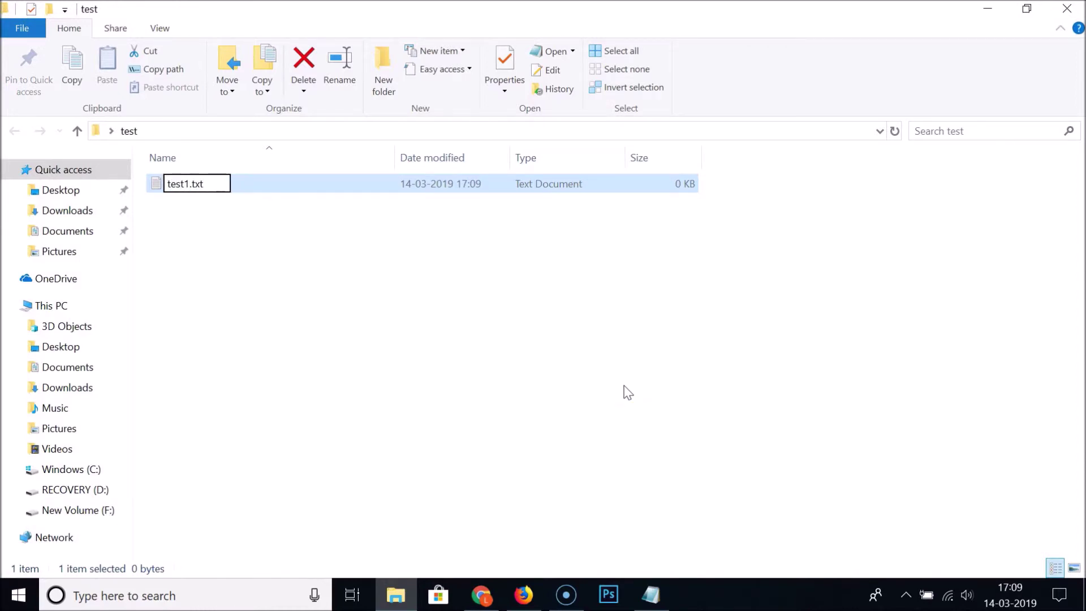
left_click(624, 388)
Write 'this is my file' in test1.txt, save it, and close the folder
double_click(398, 185)
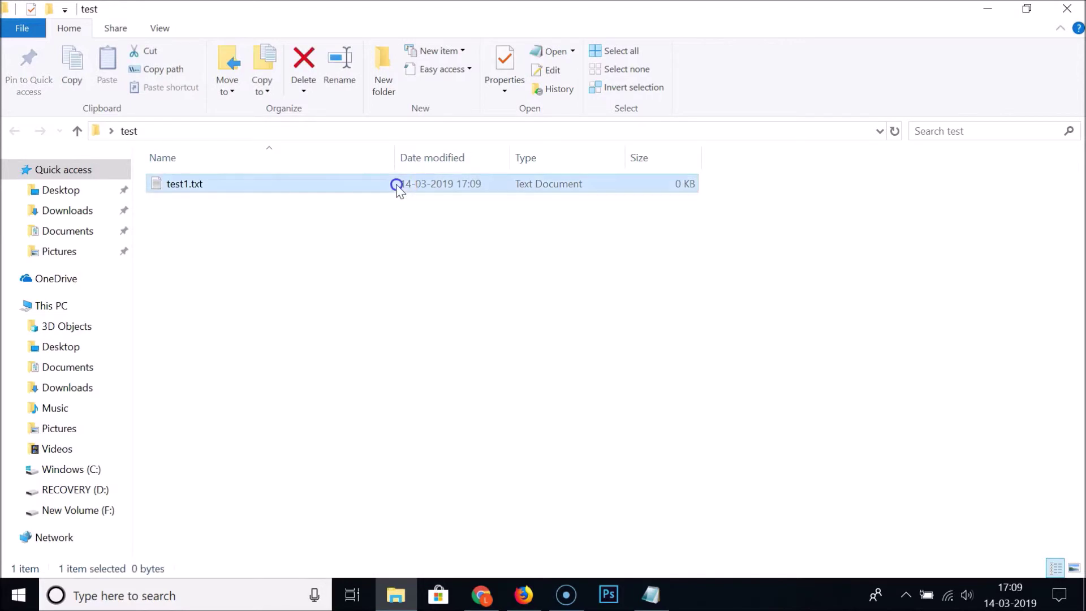
left_click(526, 315)
type("this is my file")
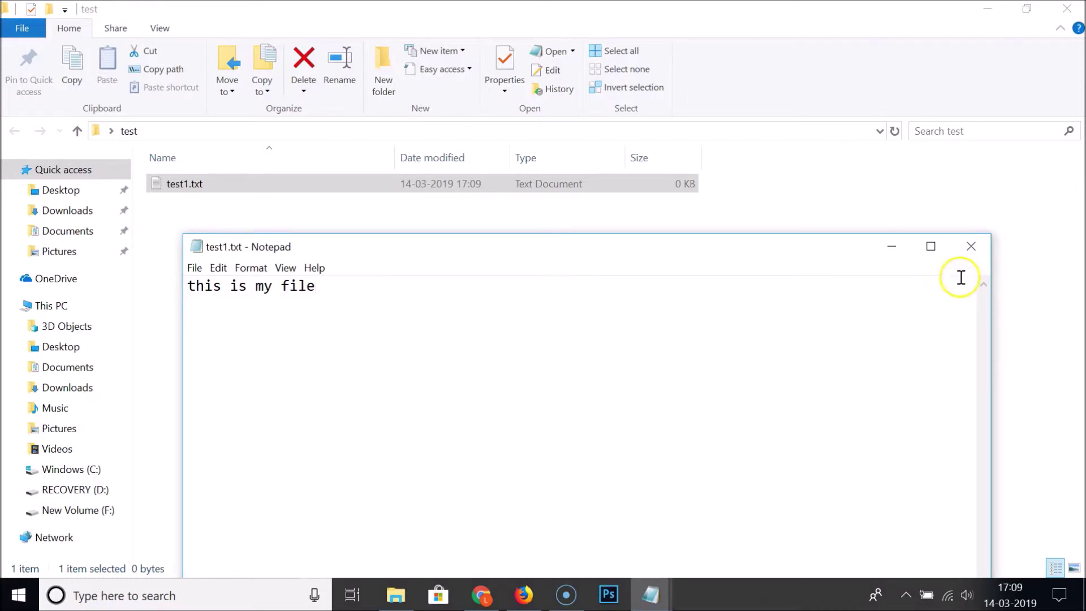
left_click(971, 247)
left_click(498, 309)
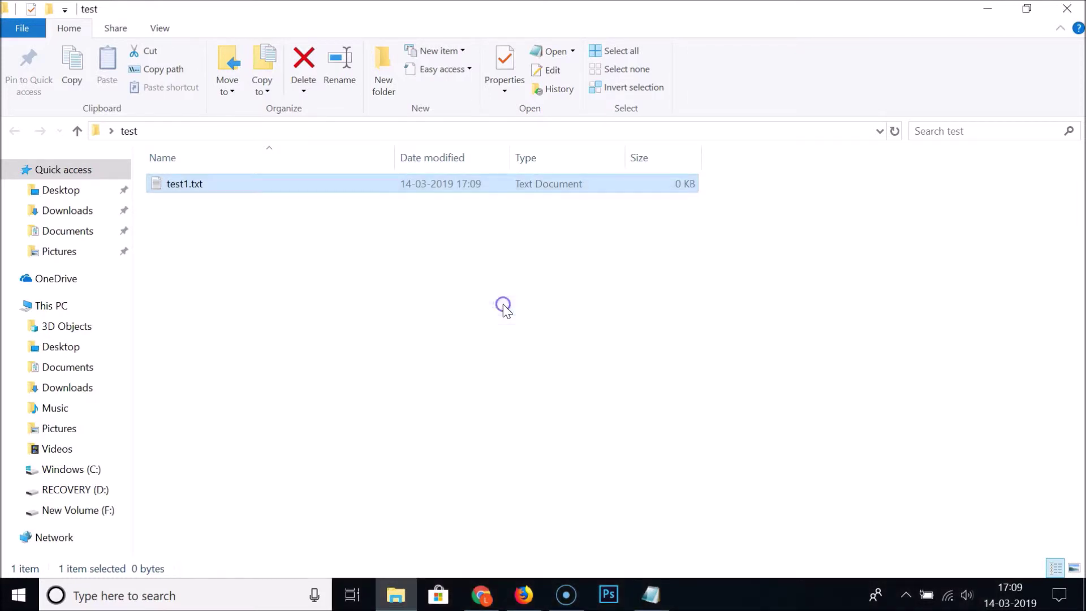
key("alt+F4")
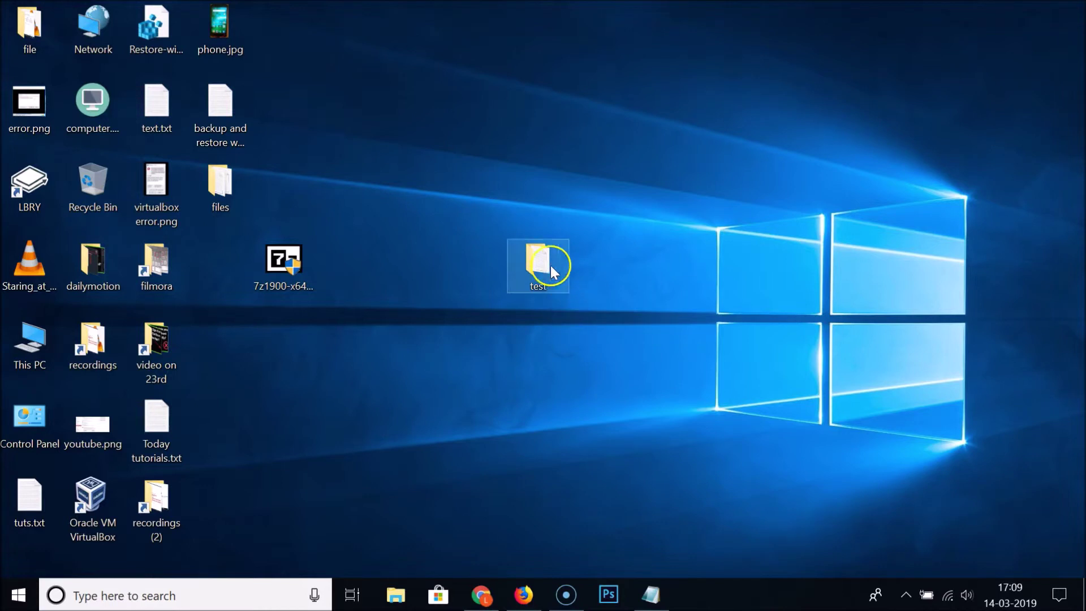
Compress the test folder with 7-Zip's Add to "test.zip" and place test.zip below it
right_click(530, 258)
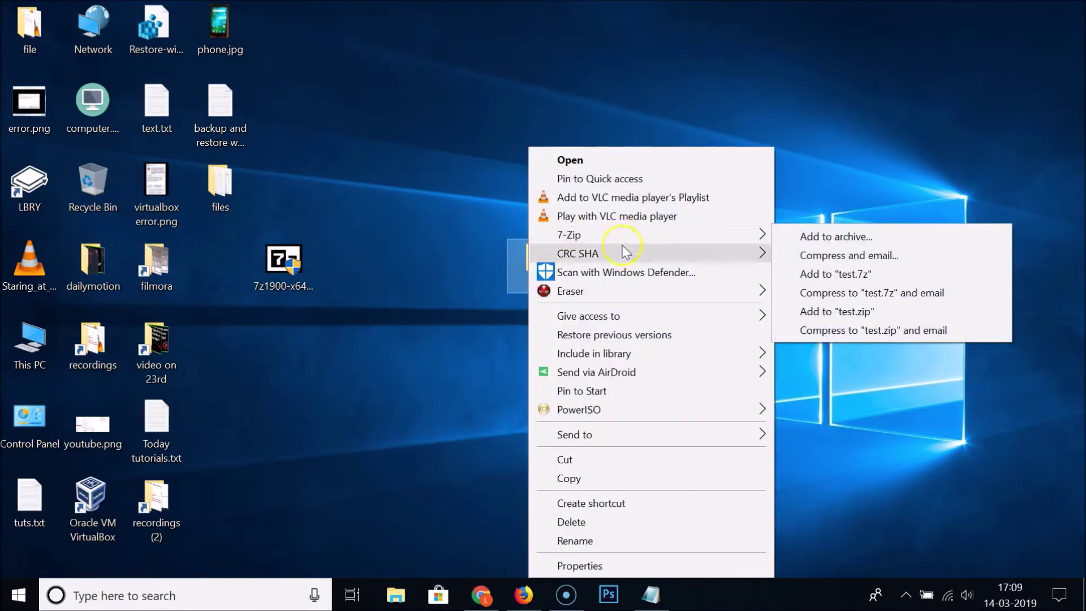
mouse_move(611, 236)
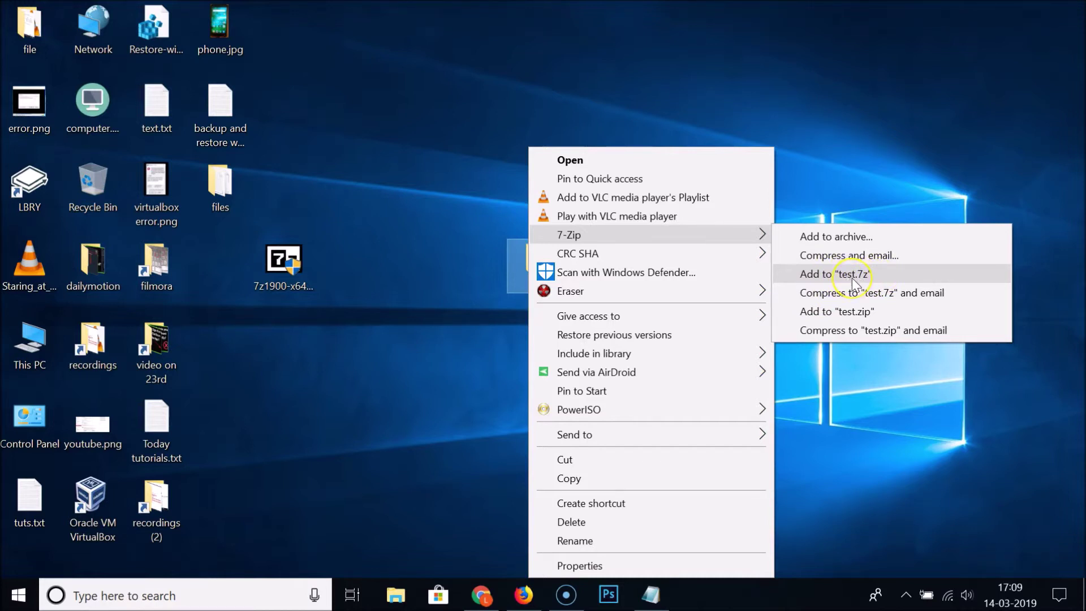
left_click(852, 312)
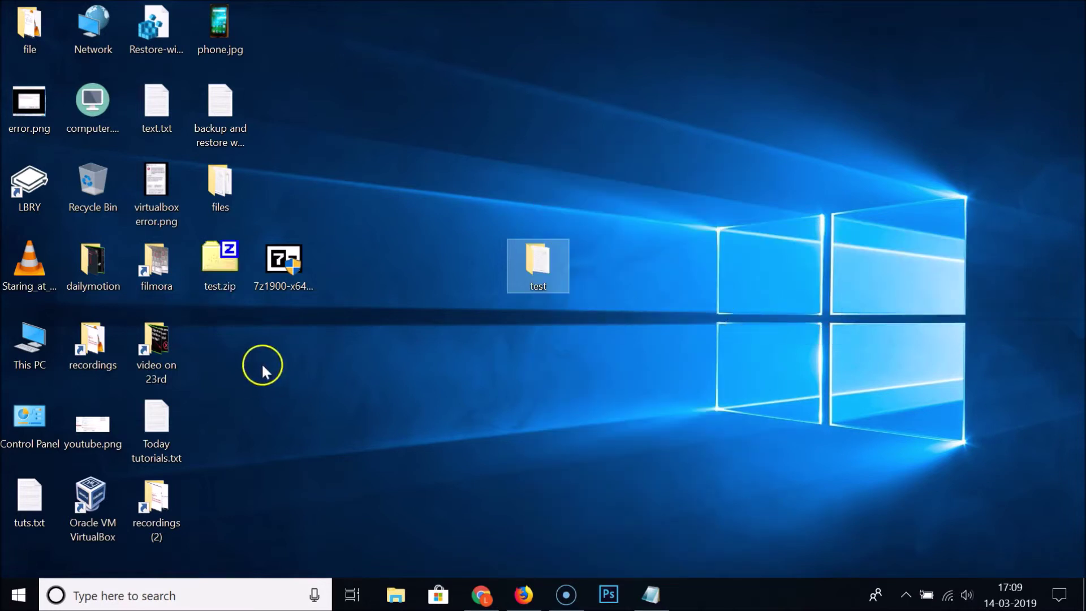
left_click_drag(230, 274, 421, 358)
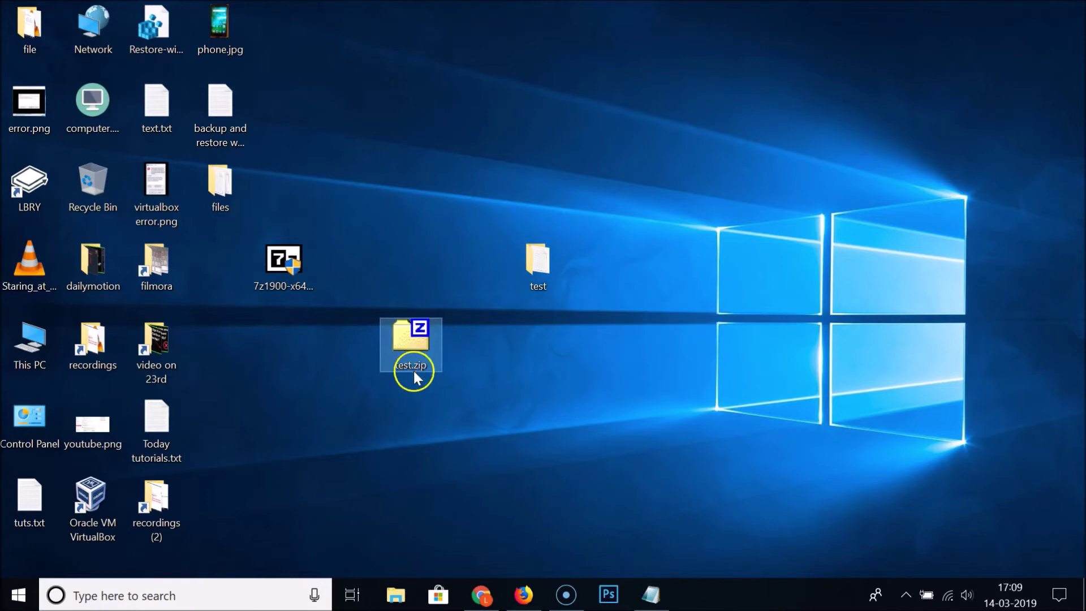
left_click(505, 362)
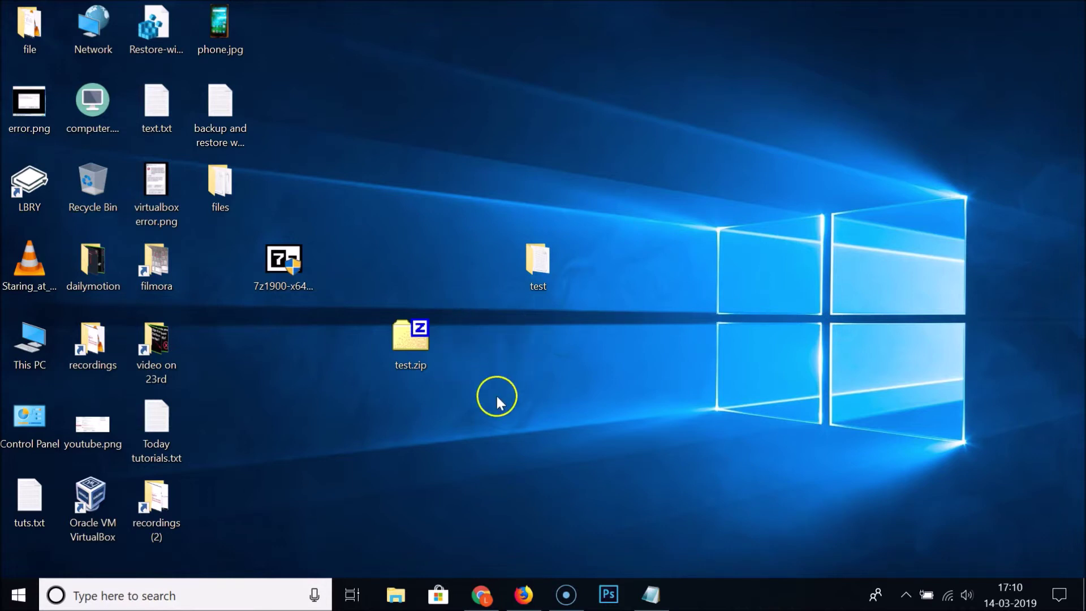
Delete the original test folder and refresh the desktop
right_click(548, 262)
left_click(600, 521)
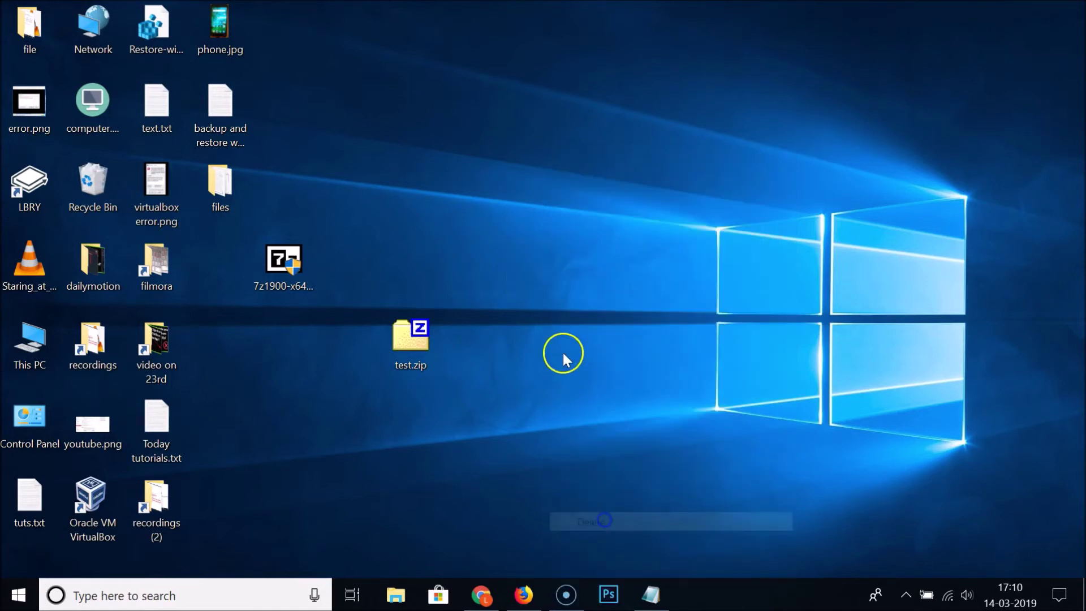
right_click(565, 350)
left_click(610, 162)
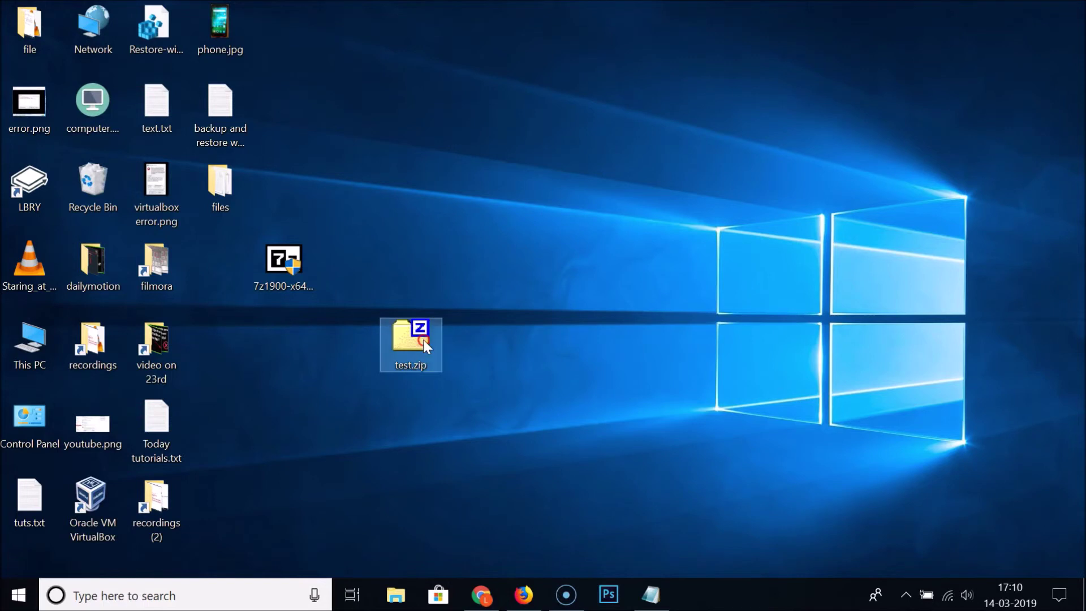
Extract test.zip here with 7-Zip, move the restored test folder above it, and open it
right_click(415, 359)
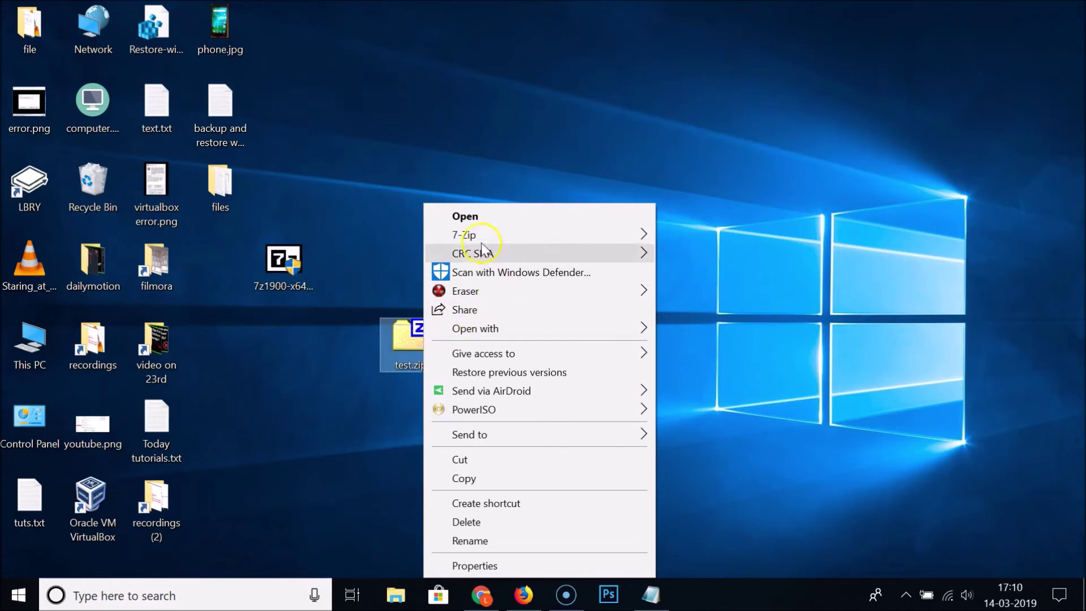
mouse_move(514, 241)
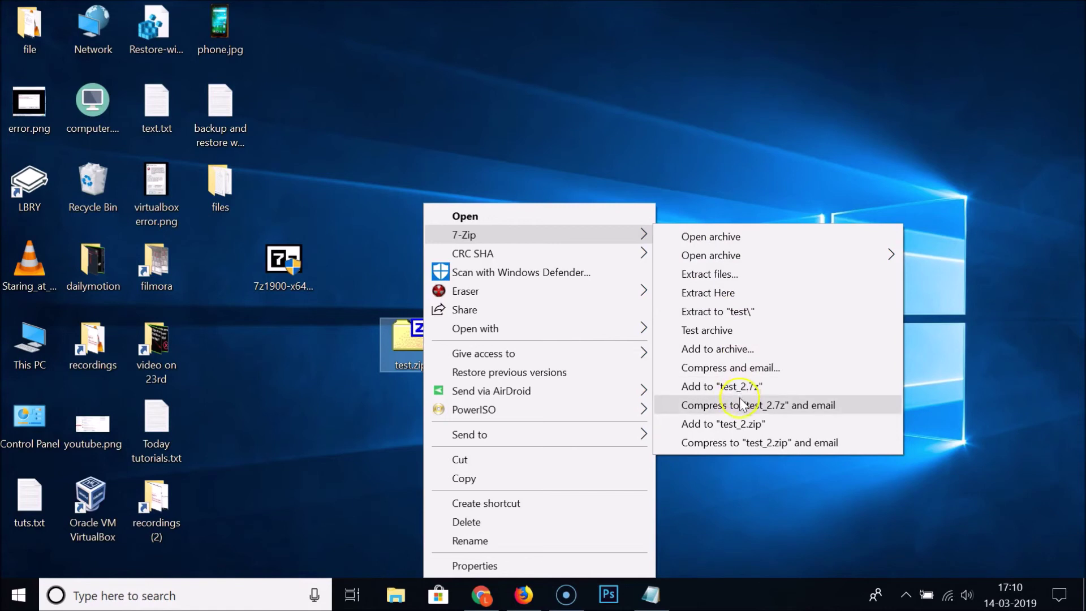
left_click(728, 298)
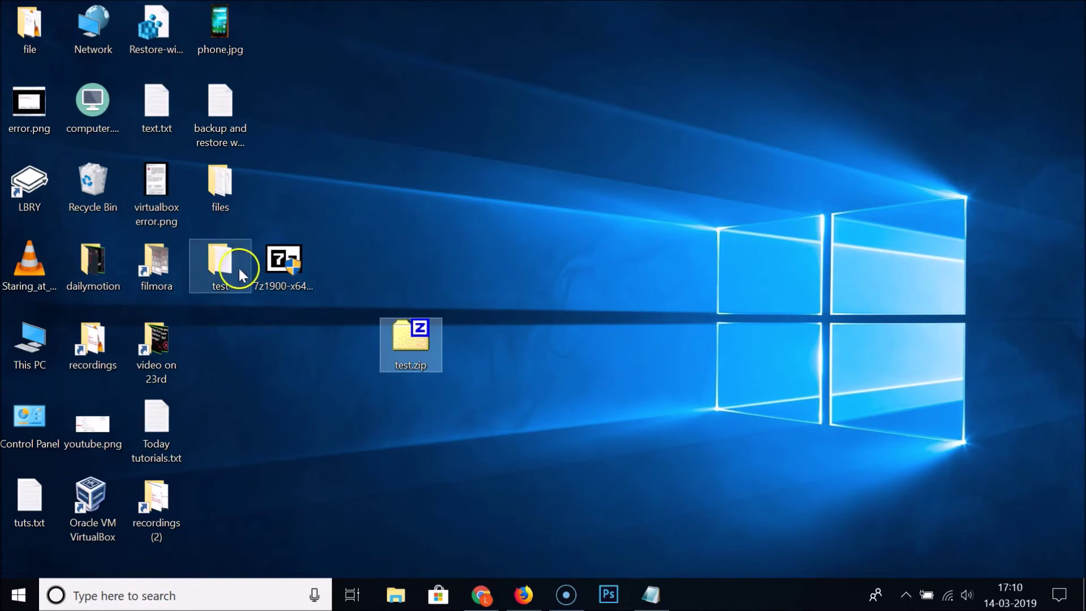
left_click_drag(228, 268, 462, 224)
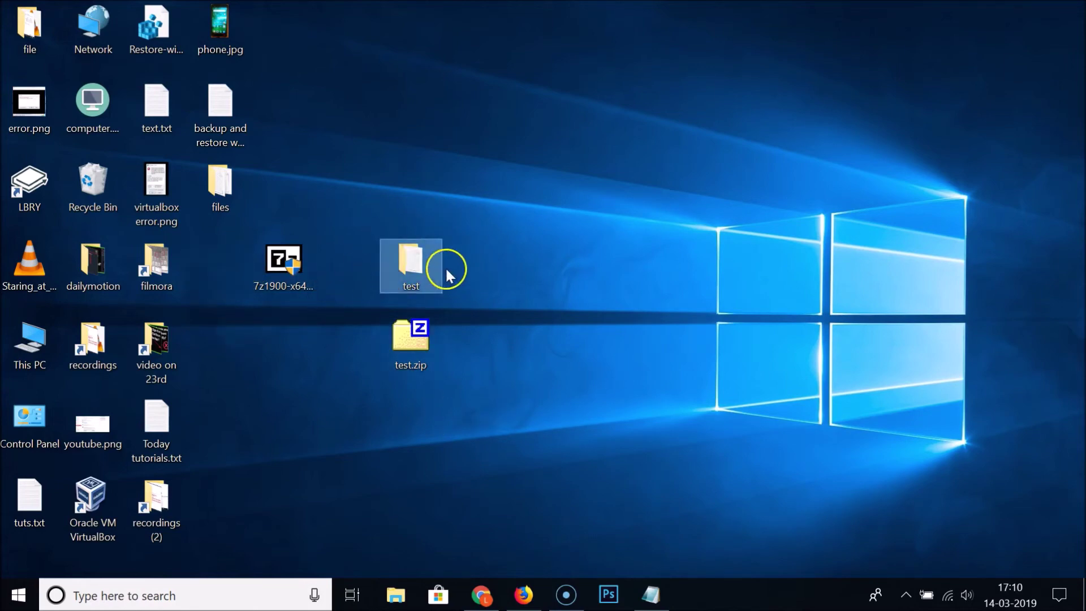
double_click(412, 266)
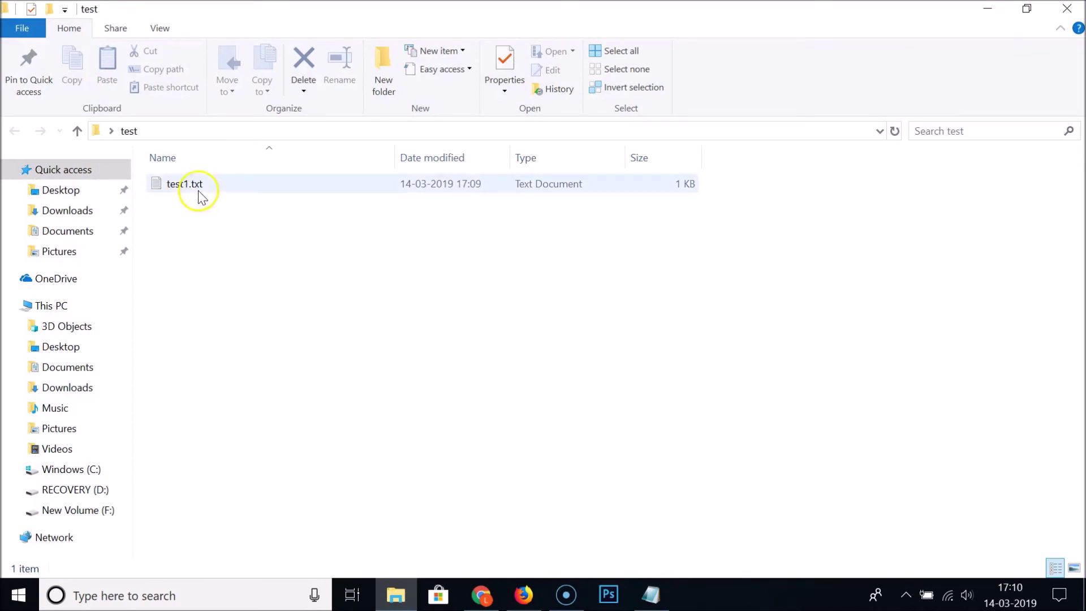
Check that test1.txt reads "this is my file", close it, refresh, and return to Notepad's tutorial title
double_click(192, 187)
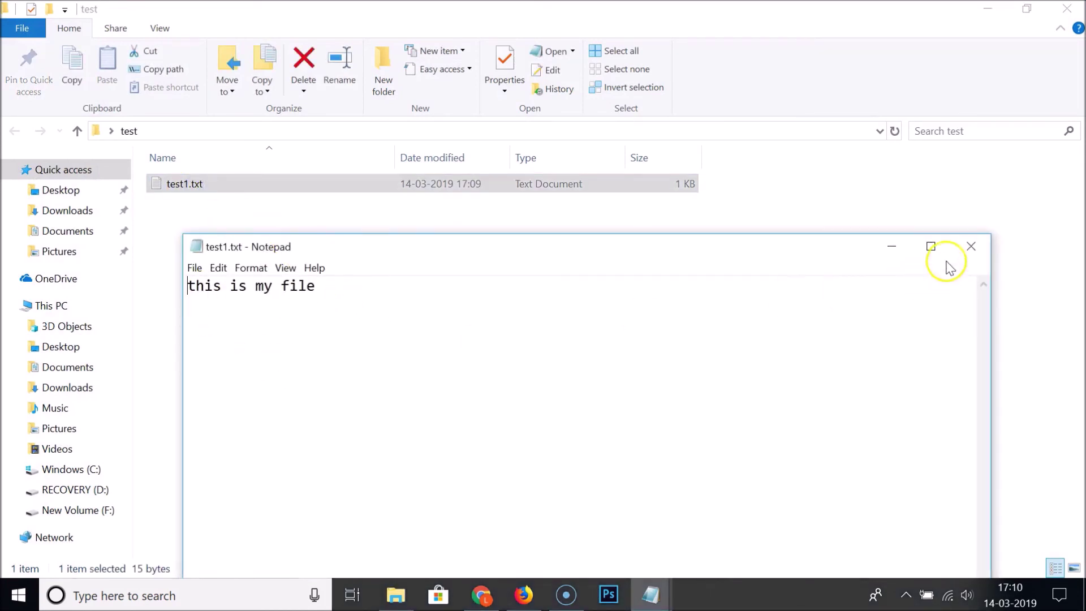
left_click(968, 248)
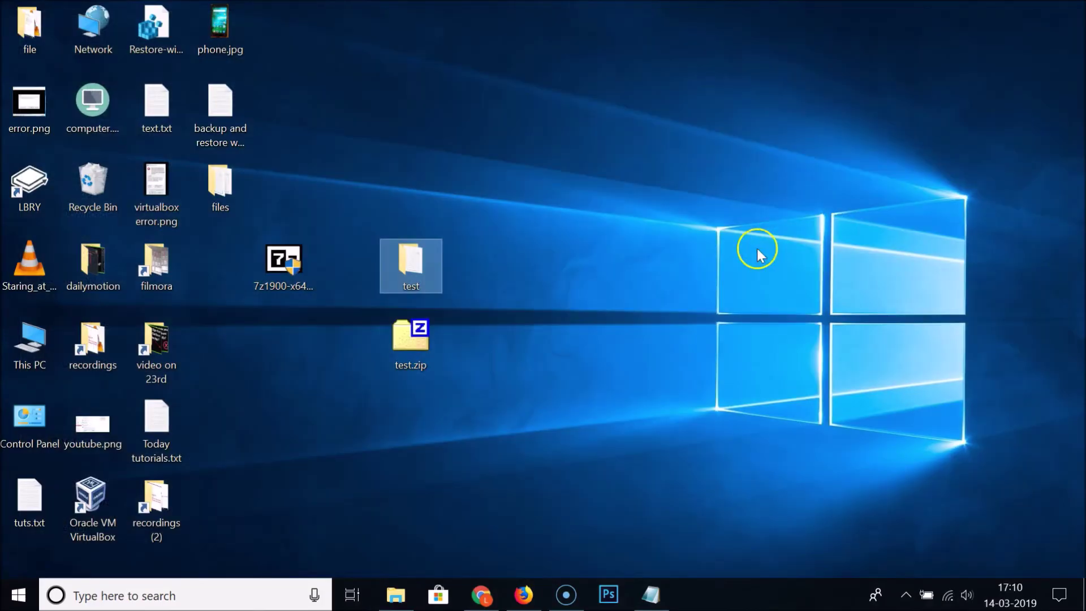
right_click(574, 294)
left_click(602, 346)
left_click(651, 594)
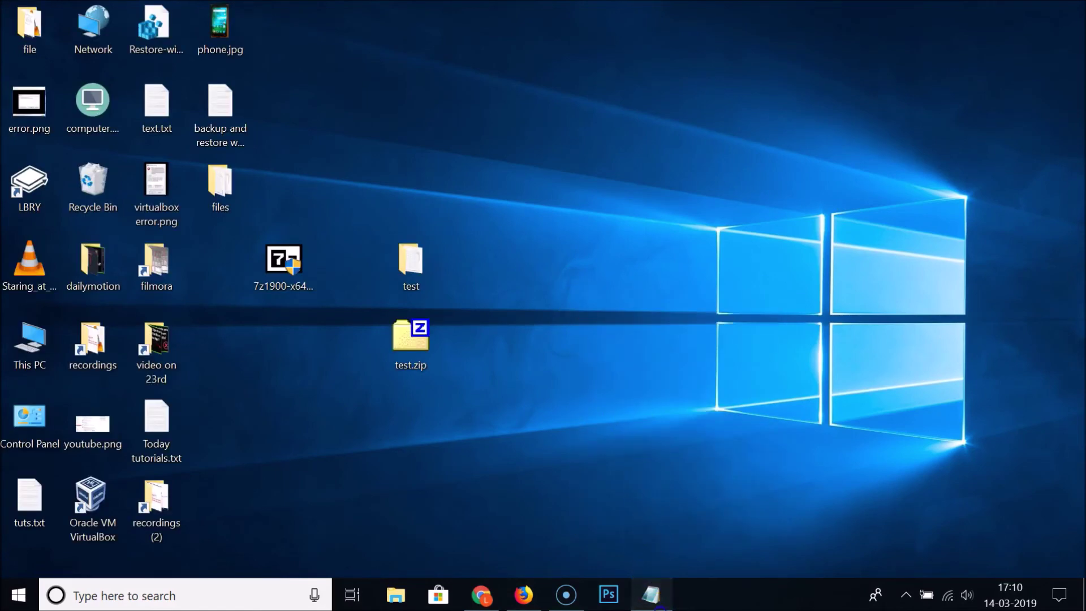